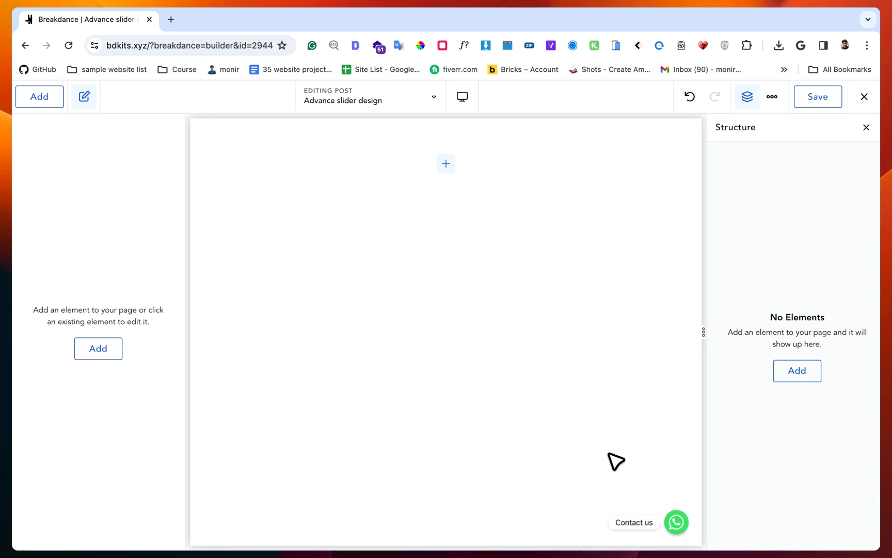
# Insert a Section containing a Columns element with a 2/3 + 1/3 structure
pyautogui.click(98, 348)
pyautogui.click(130, 253)
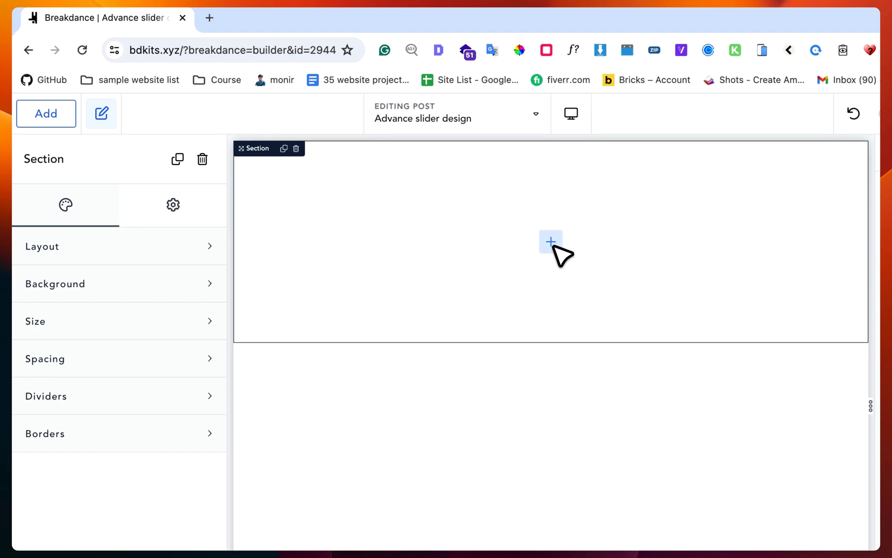
pyautogui.click(551, 242)
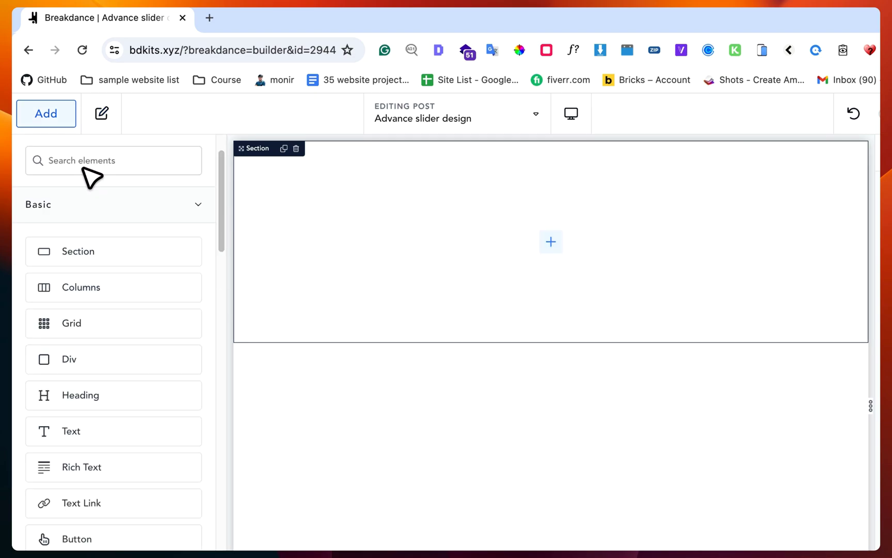
pyautogui.write('adva')
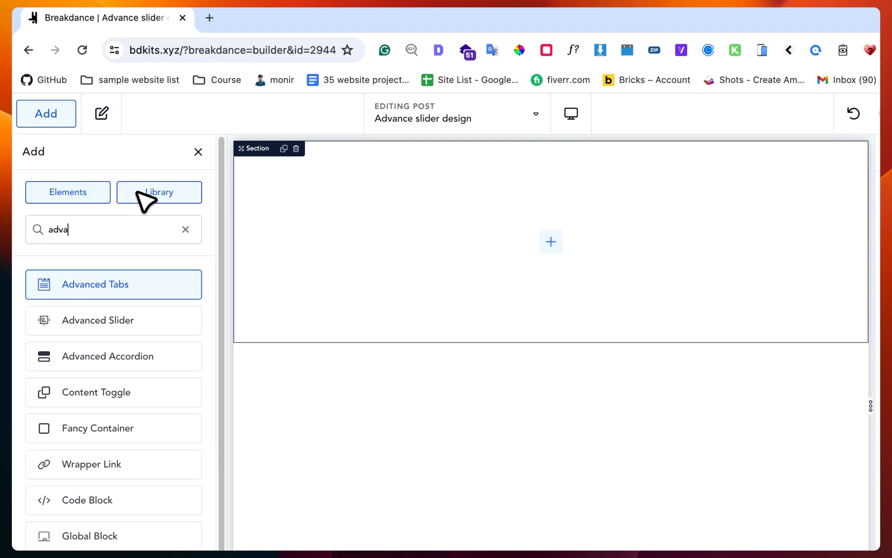
pyautogui.click(187, 229)
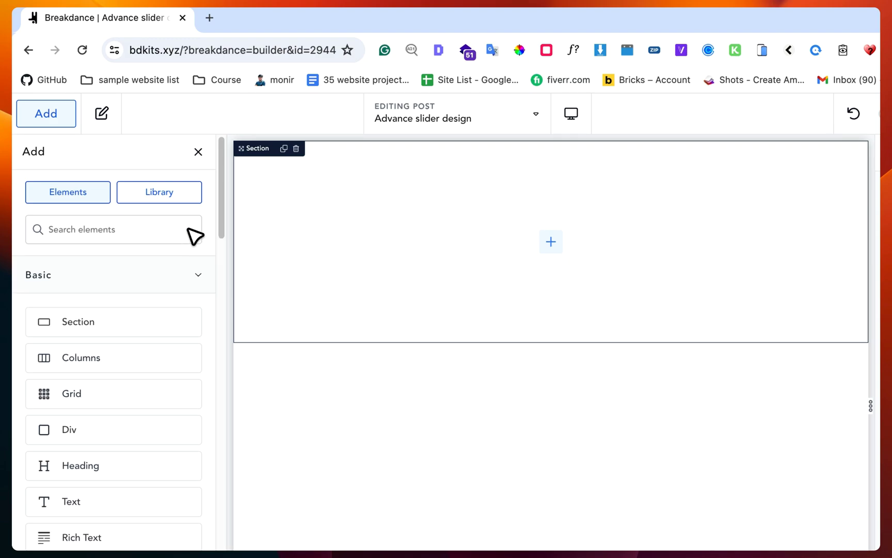
pyautogui.write('co')
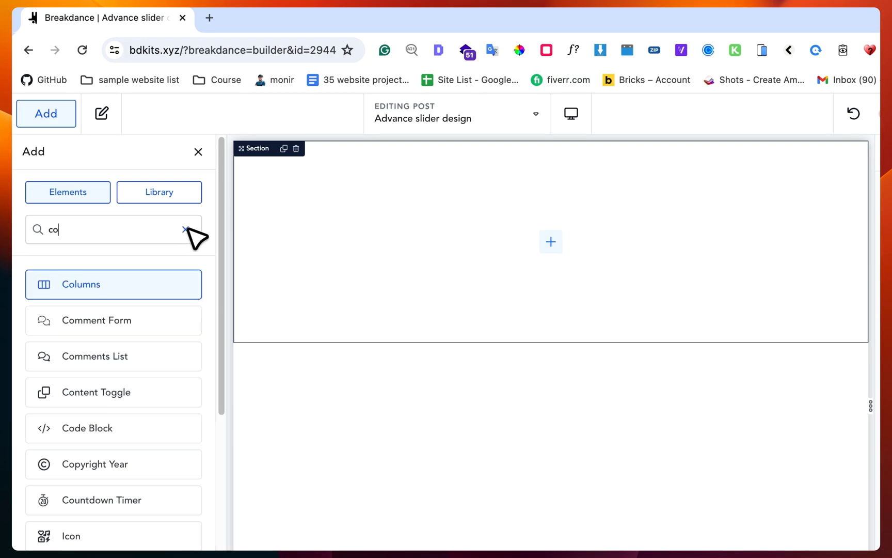
pyautogui.write('l')
pyautogui.click(198, 283)
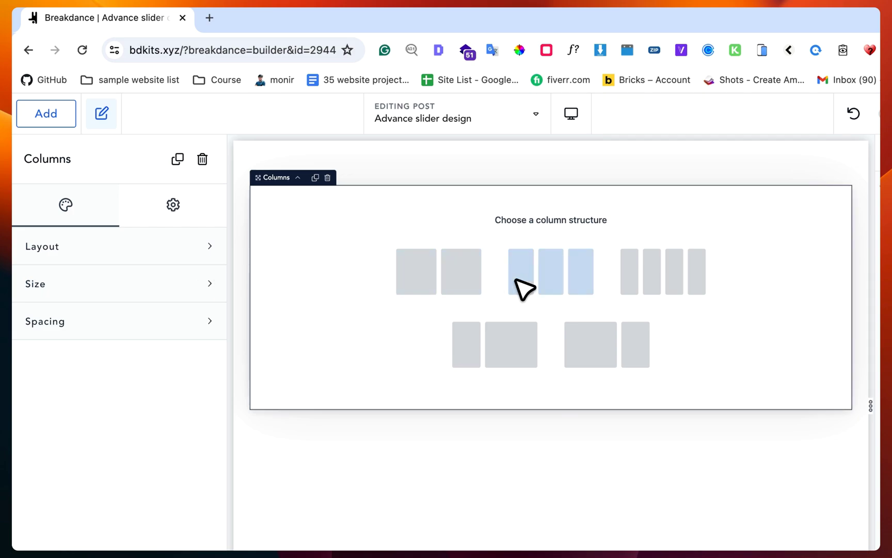
pyautogui.click(628, 360)
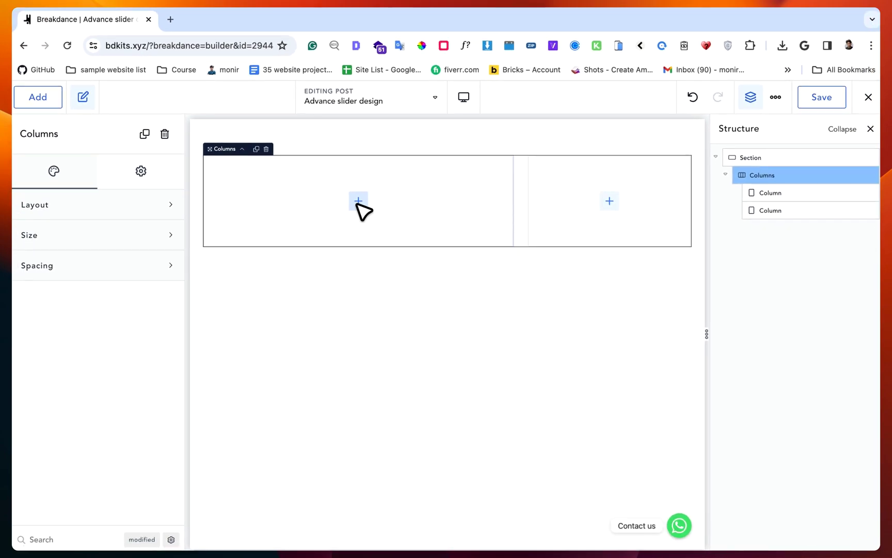
# Add an Advanced Slider to the left column
pyautogui.click(614, 204)
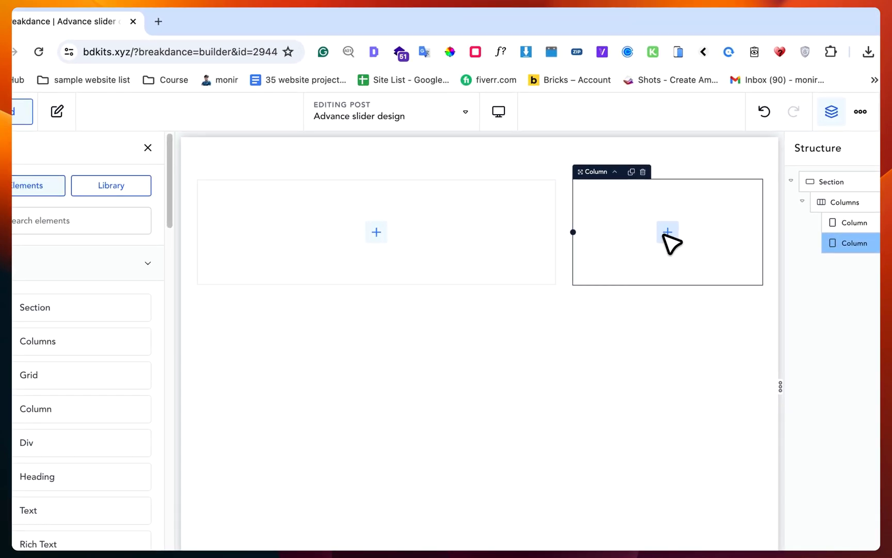
pyautogui.click(392, 242)
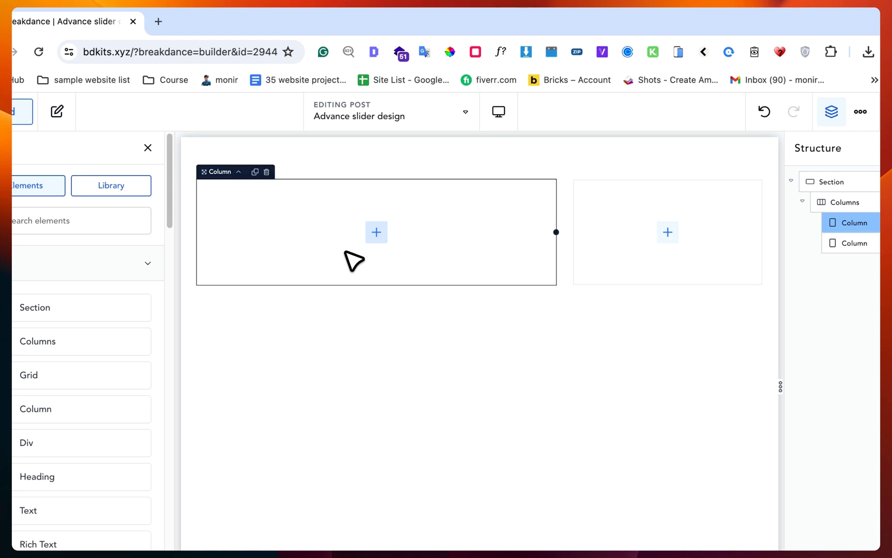
pyautogui.click(45, 223)
pyautogui.write('adv')
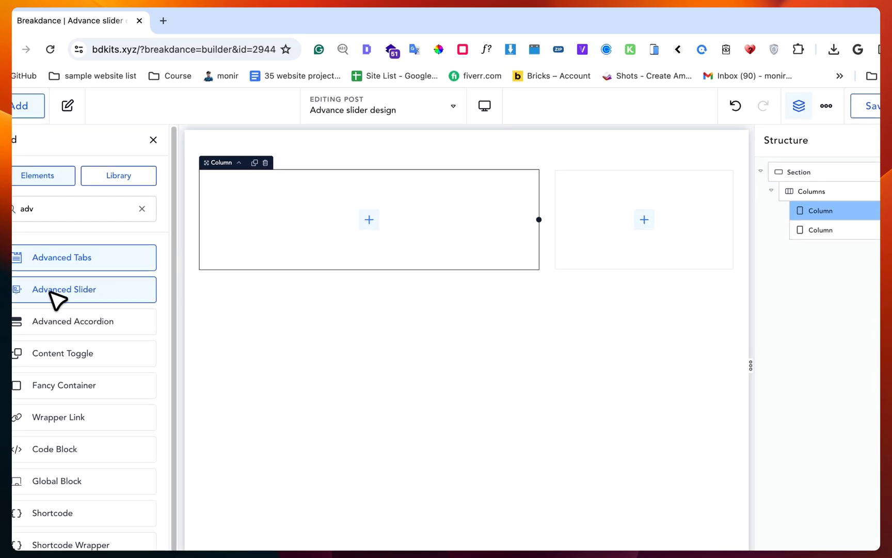
pyautogui.click(42, 306)
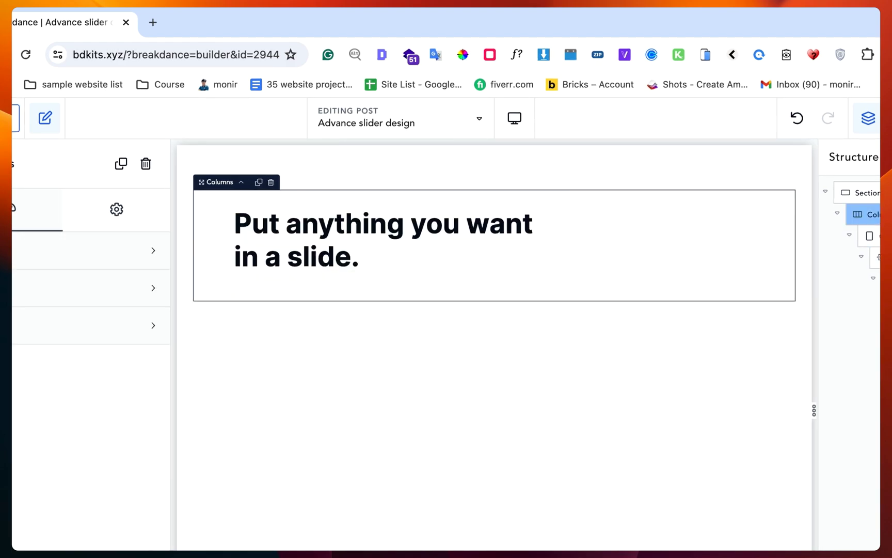
# Delete the slider's sample heading and add an Image element to the empty slide
pyautogui.click(383, 237)
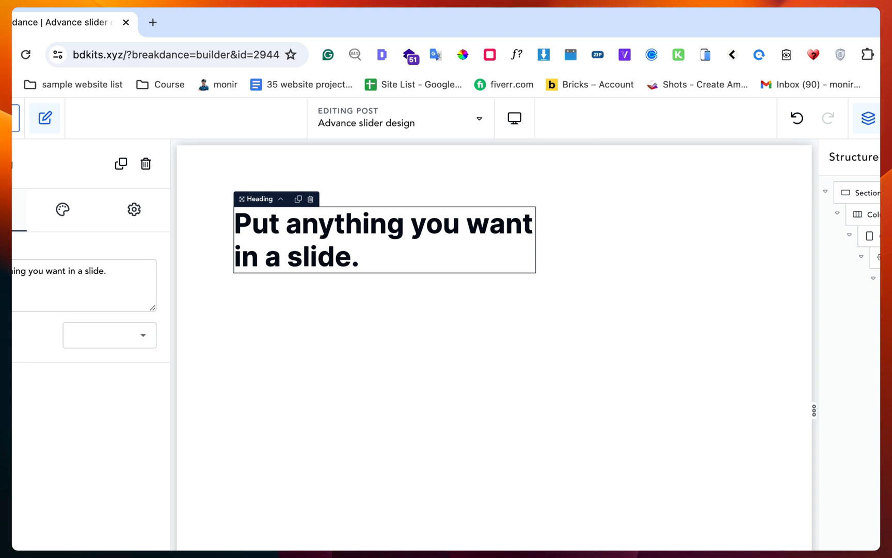
pyautogui.press('Delete')
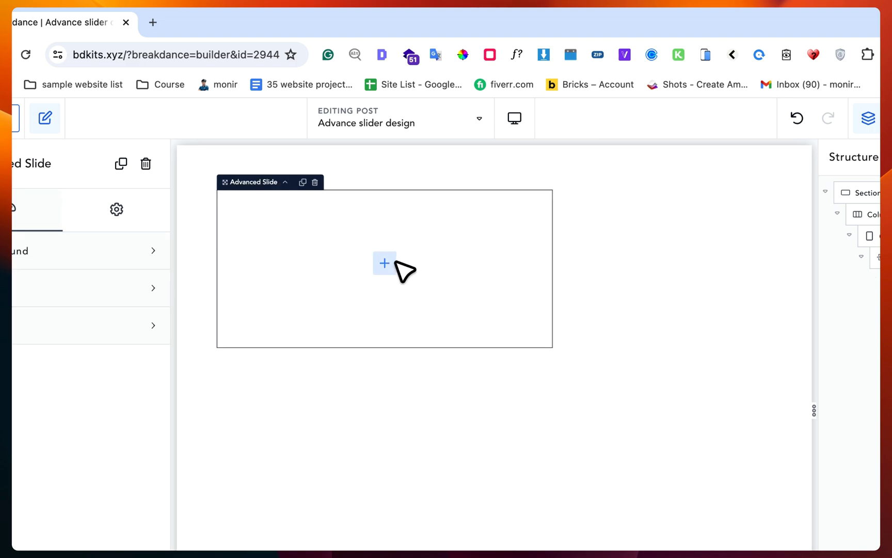
pyautogui.click(384, 263)
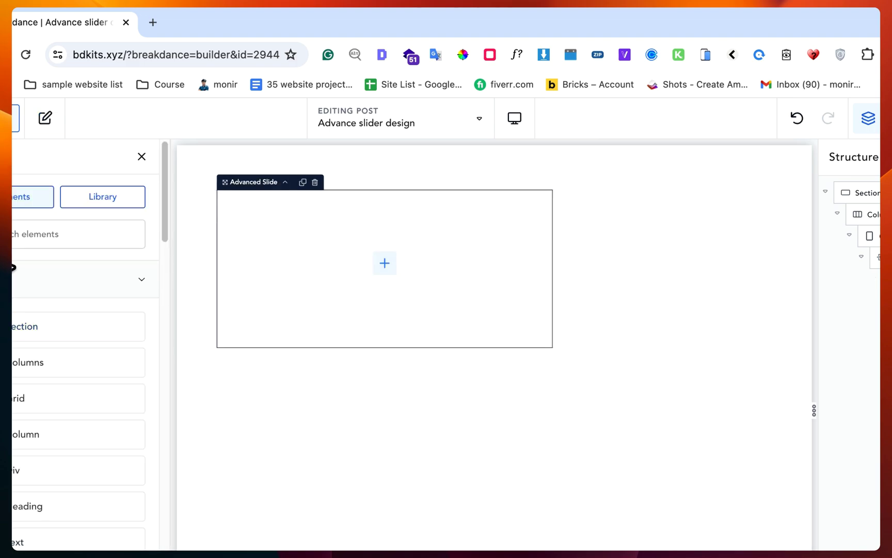
pyautogui.write('imag')
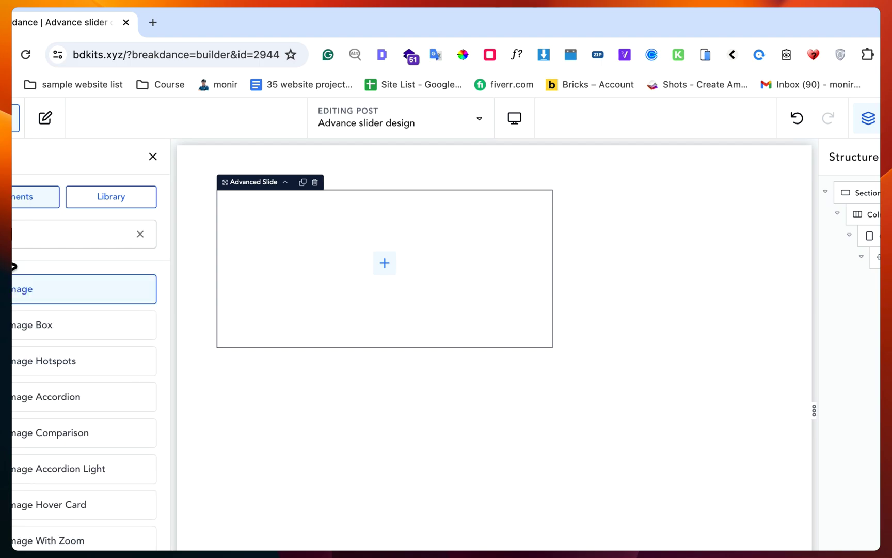
pyautogui.click(21, 287)
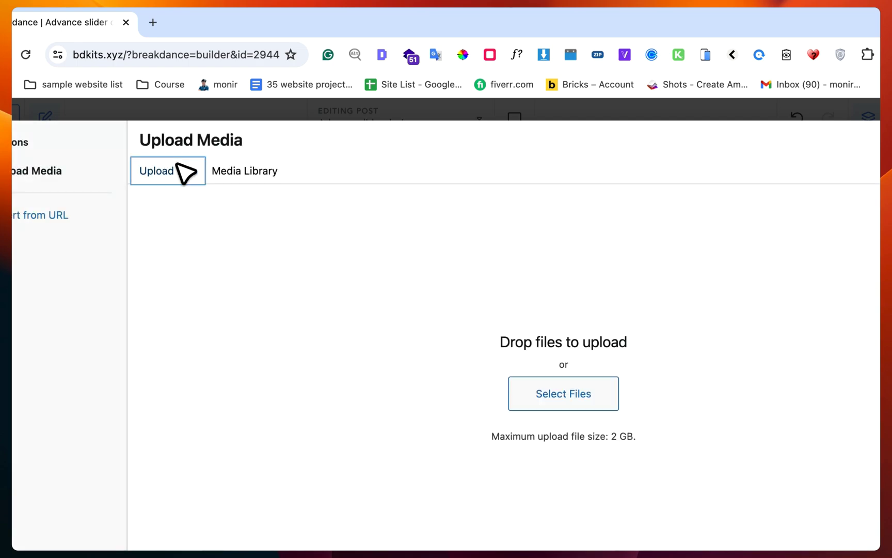
# Upload all six PNGs from the Bike-Landing-by-JFD folder to the media library
pyautogui.click(562, 393)
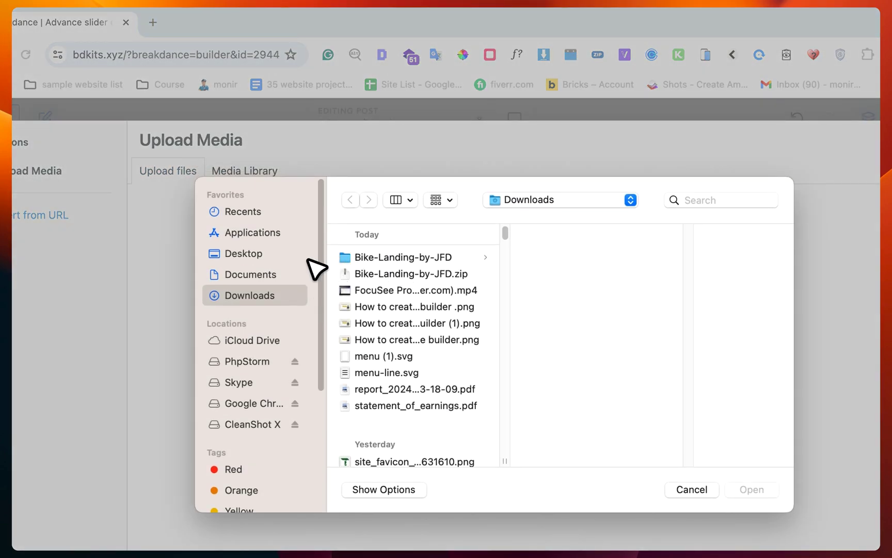
pyautogui.click(391, 257)
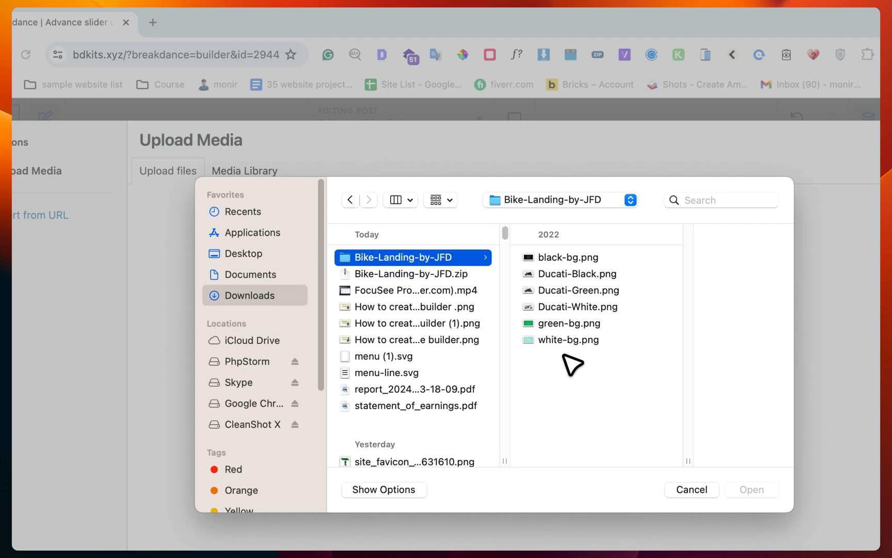
pyautogui.click(577, 274)
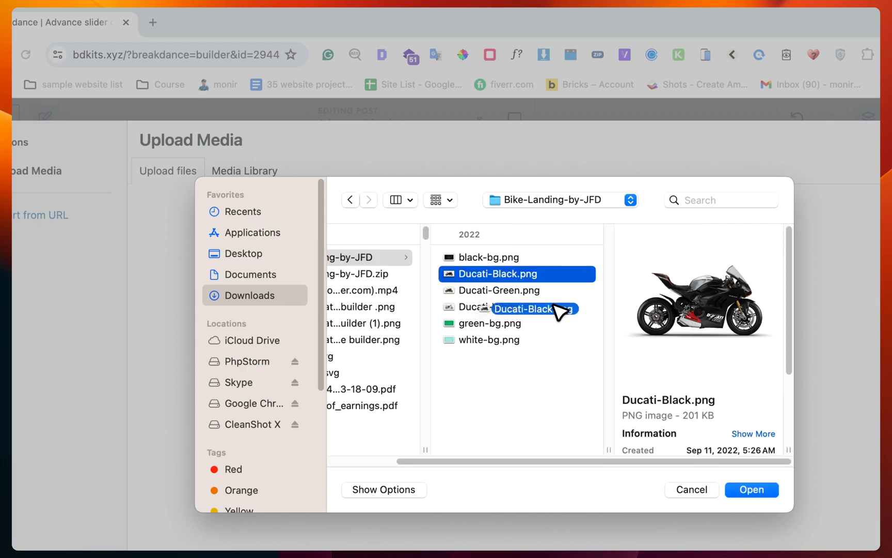
pyautogui.click(505, 387)
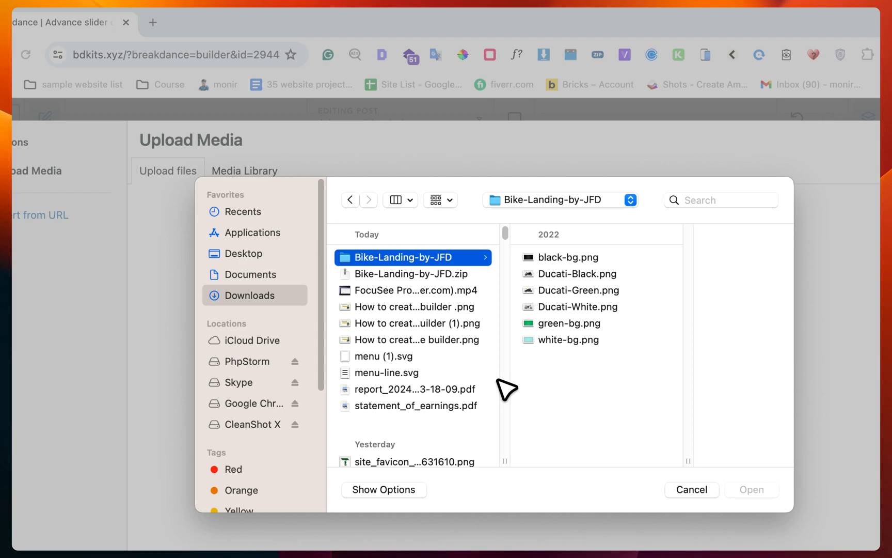
pyautogui.moveTo(589, 366); pyautogui.dragTo(591, 210)
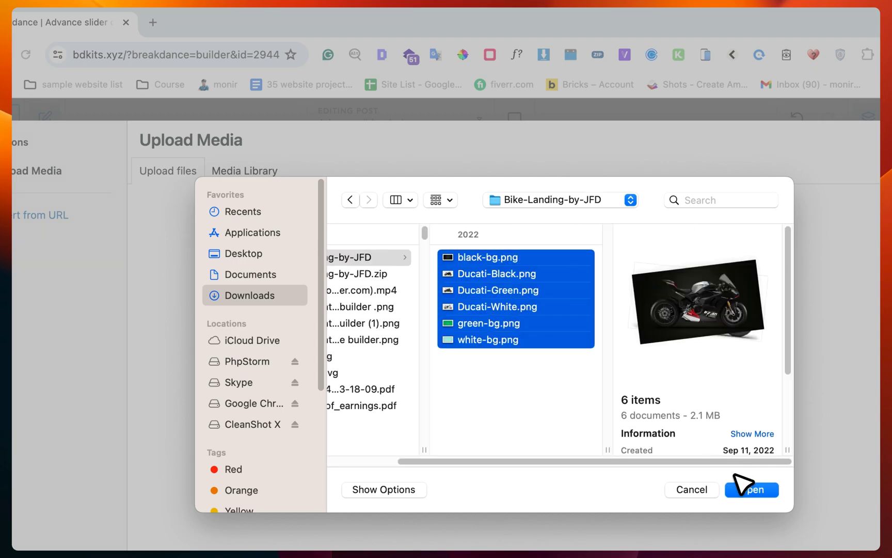
pyautogui.click(752, 489)
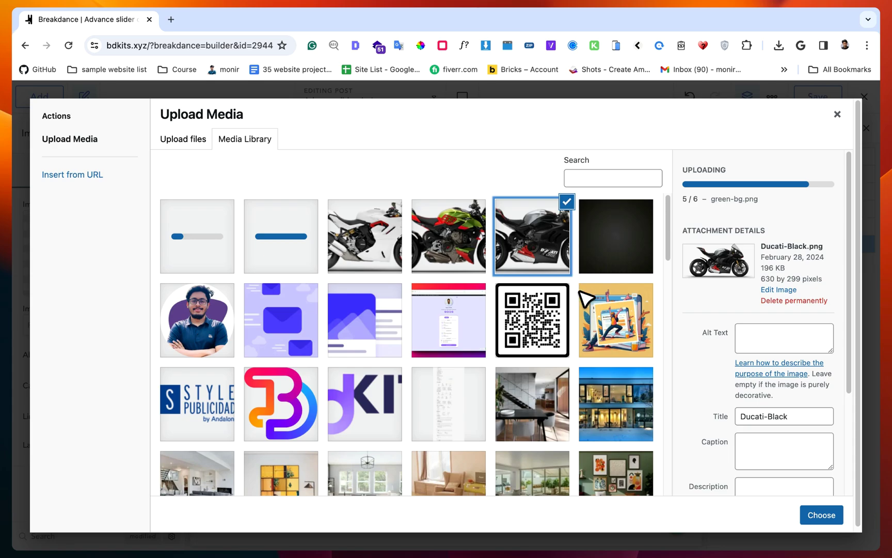
# Use the black Ducati picture on the first slide and duplicate that slide
pyautogui.click(821, 514)
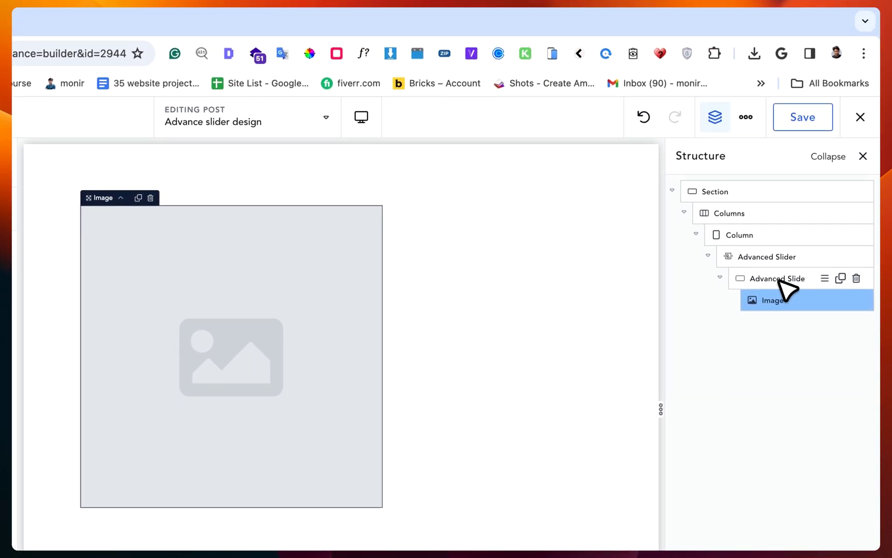
pyautogui.click(781, 279)
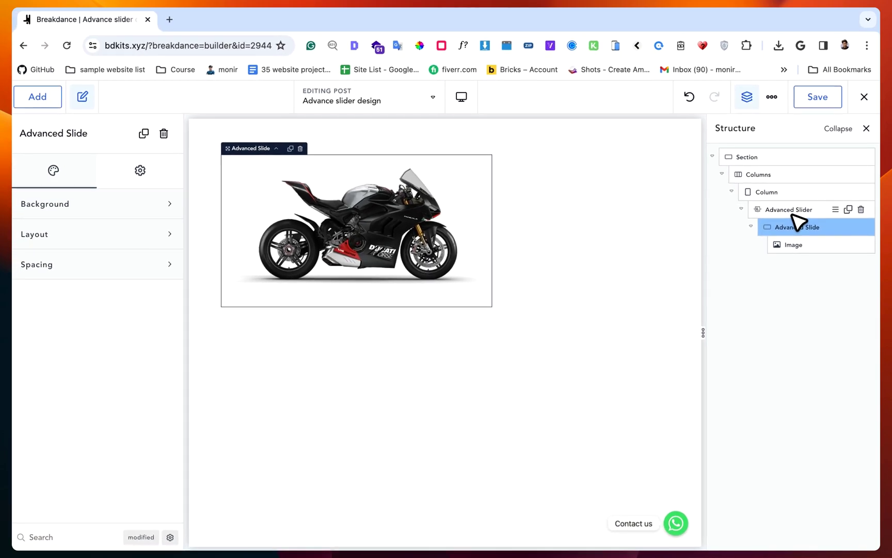
pyautogui.moveTo(808, 196)
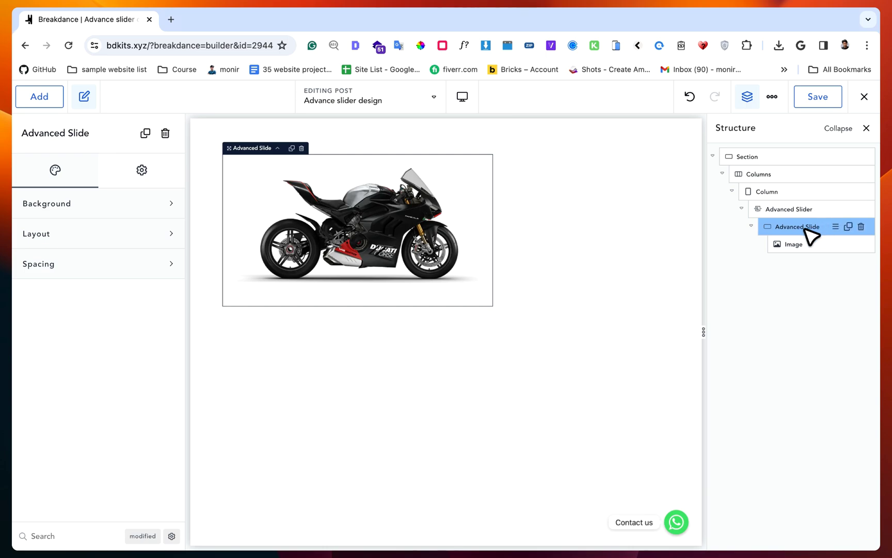
pyautogui.click(850, 227)
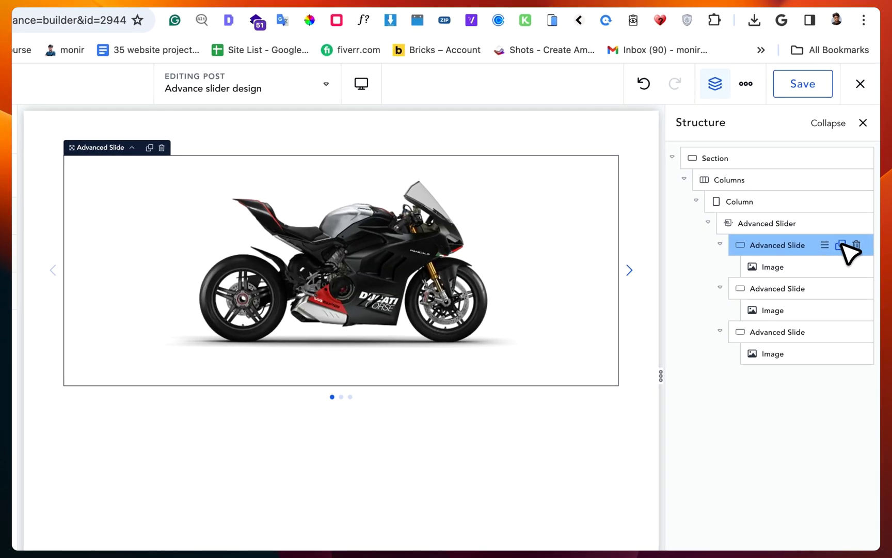
# Give the other slides the green-and-red and white motorcycle pictures
pyautogui.click(772, 310)
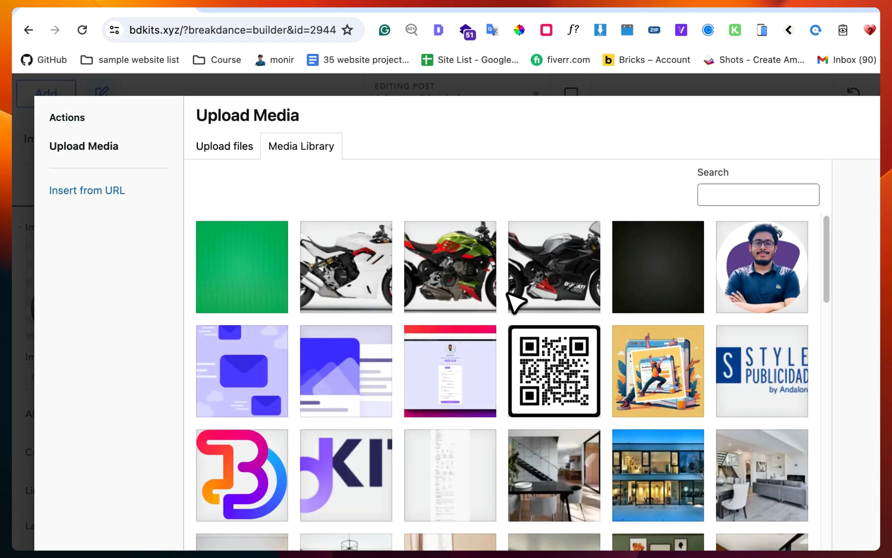
pyautogui.click(482, 279)
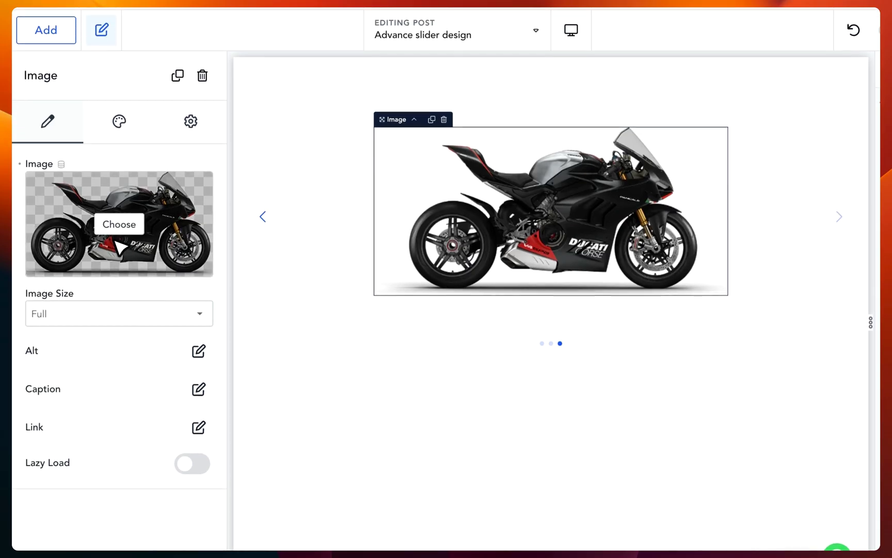
pyautogui.click(119, 223)
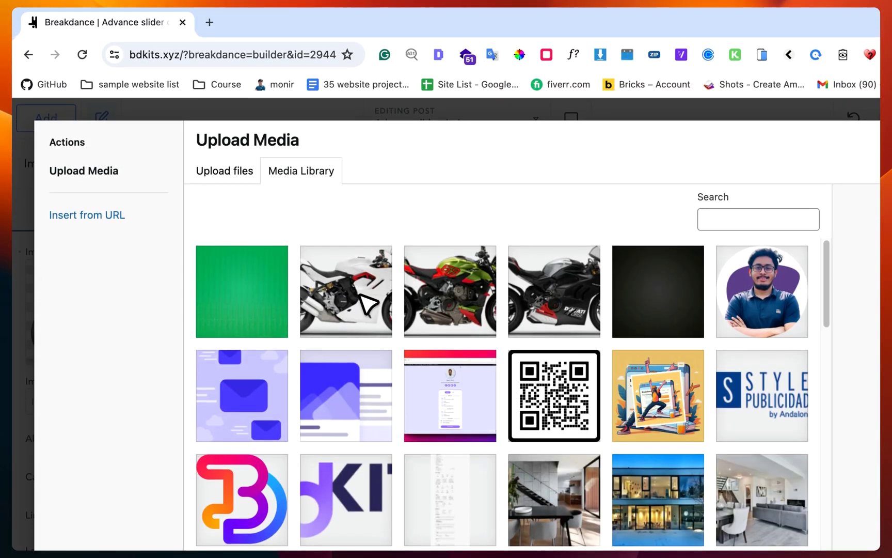
pyautogui.click(367, 302)
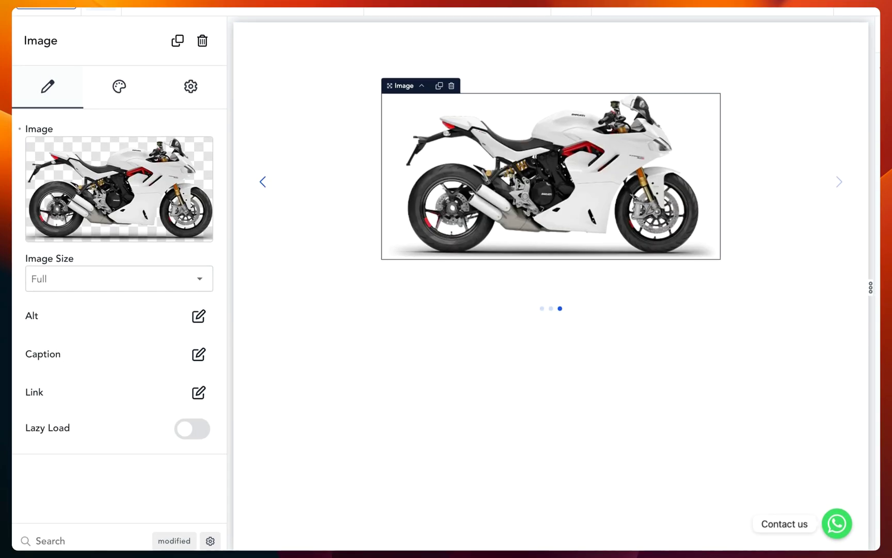
pyautogui.click(833, 269)
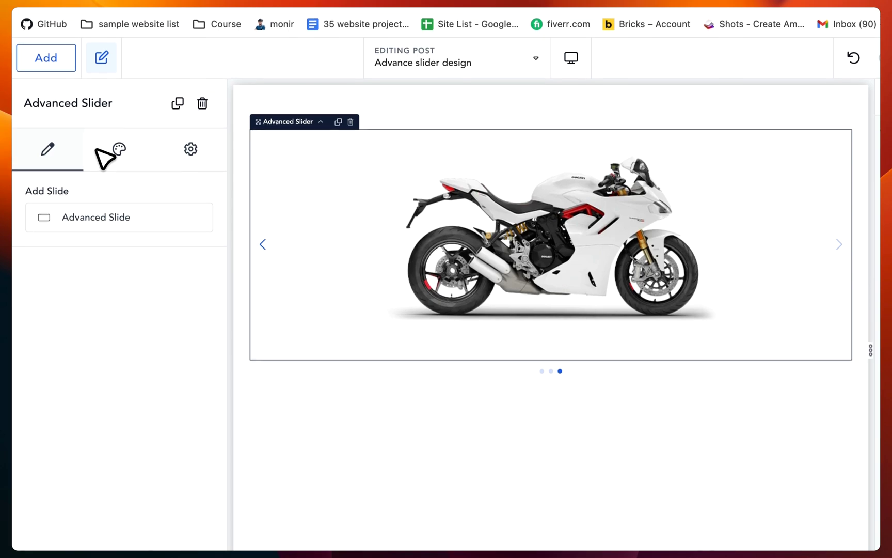
# Turn on Disable for the slider's Arrows under Style > Slider
pyautogui.click(117, 119)
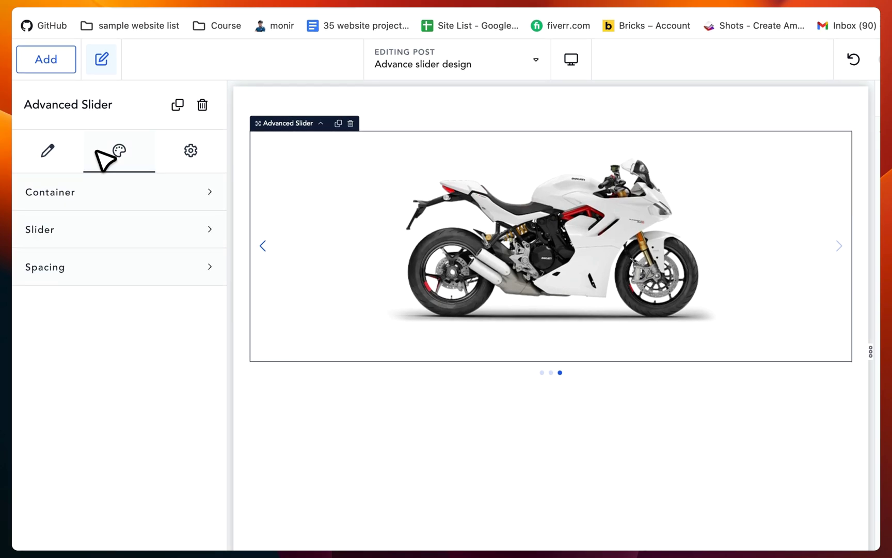
pyautogui.click(73, 195)
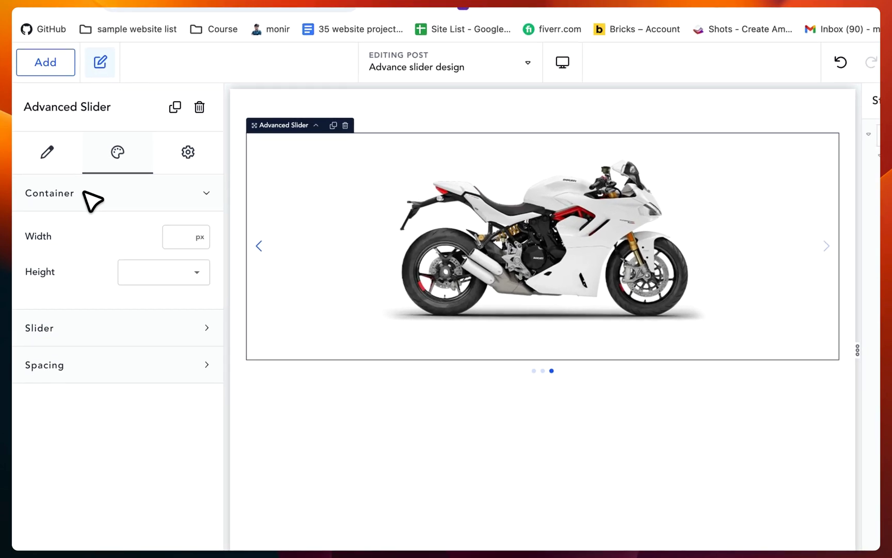
pyautogui.click(112, 327)
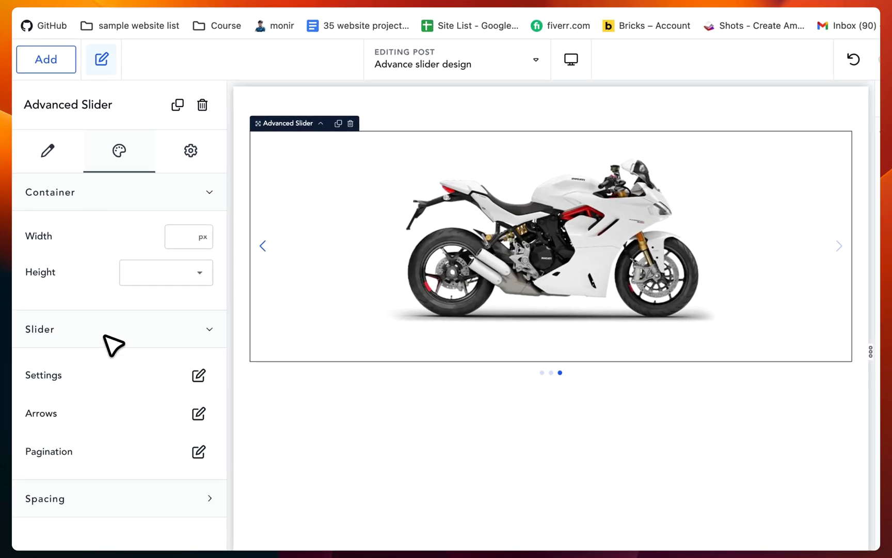
pyautogui.click(199, 414)
pyautogui.click(197, 327)
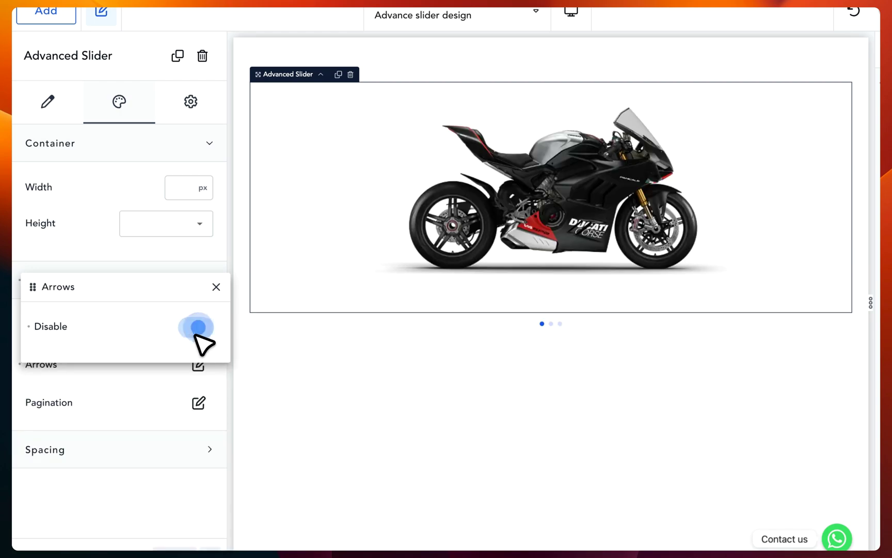
pyautogui.click(90, 239)
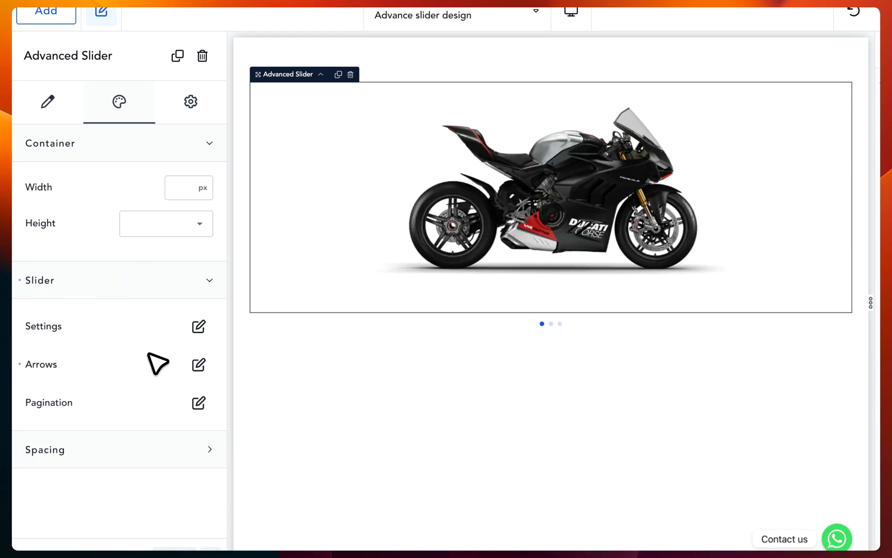
pyautogui.click(198, 405)
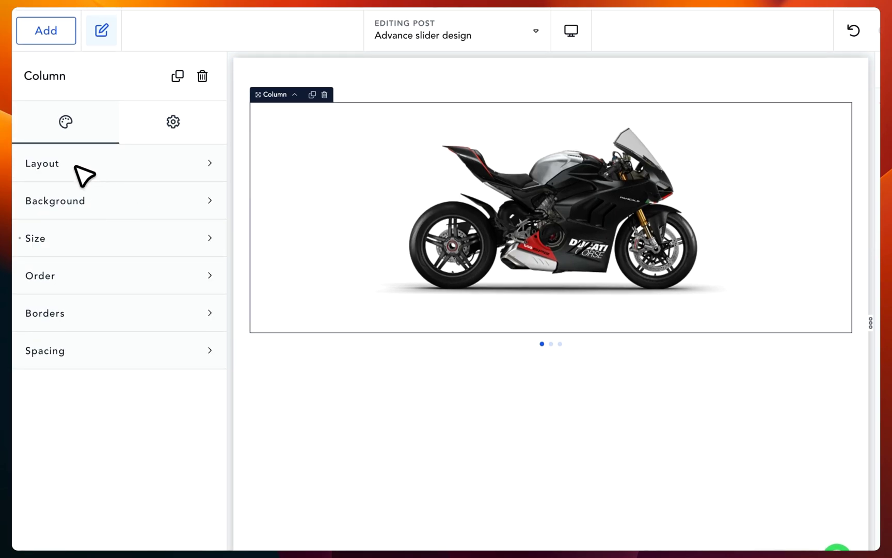
# Add a second column to the Columns layout and set its width to 20%
pyautogui.click(85, 172)
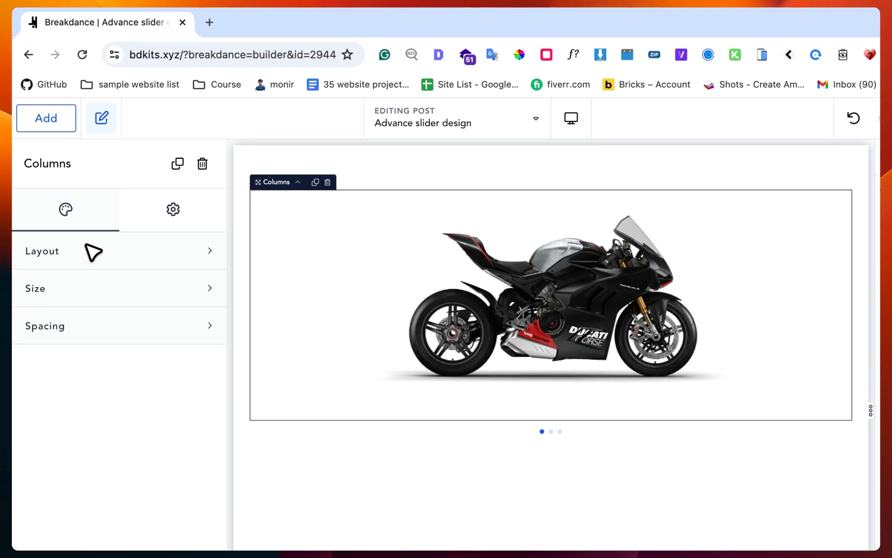
pyautogui.click(94, 252)
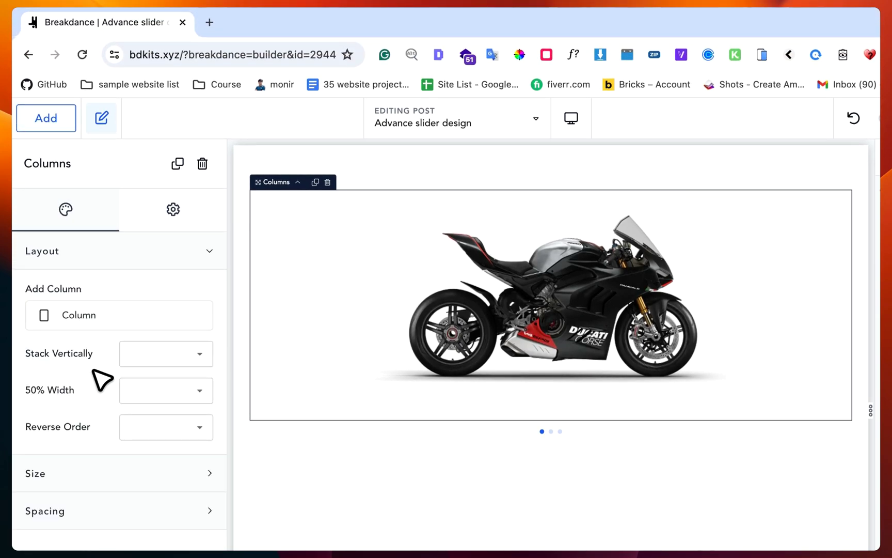
pyautogui.click(70, 314)
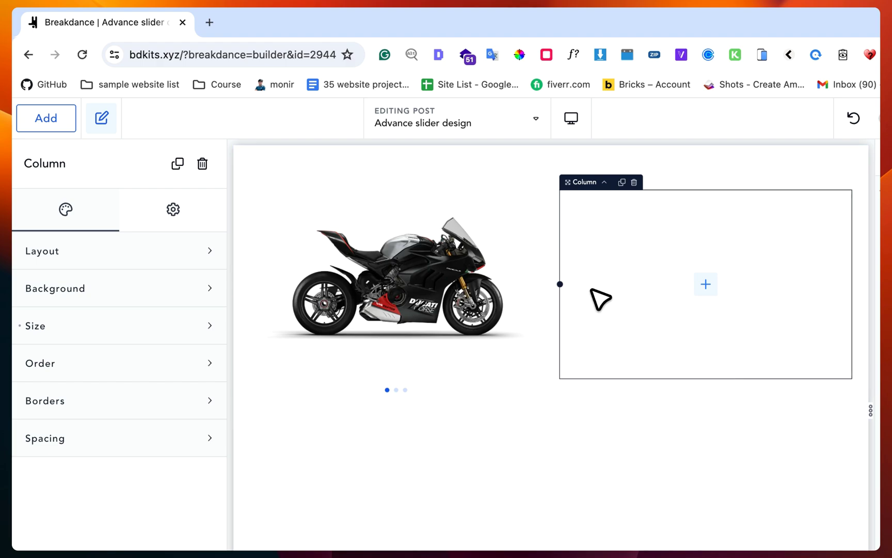
pyautogui.click(126, 342)
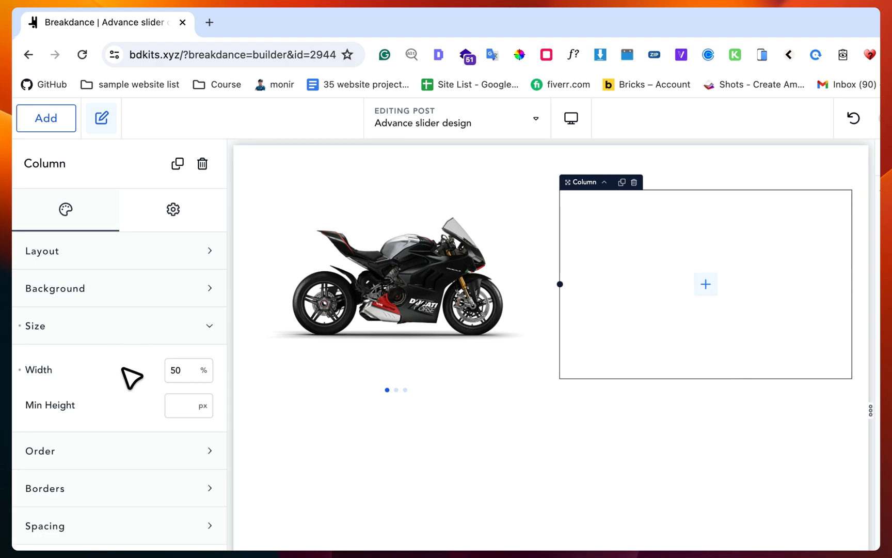
pyautogui.write('20')
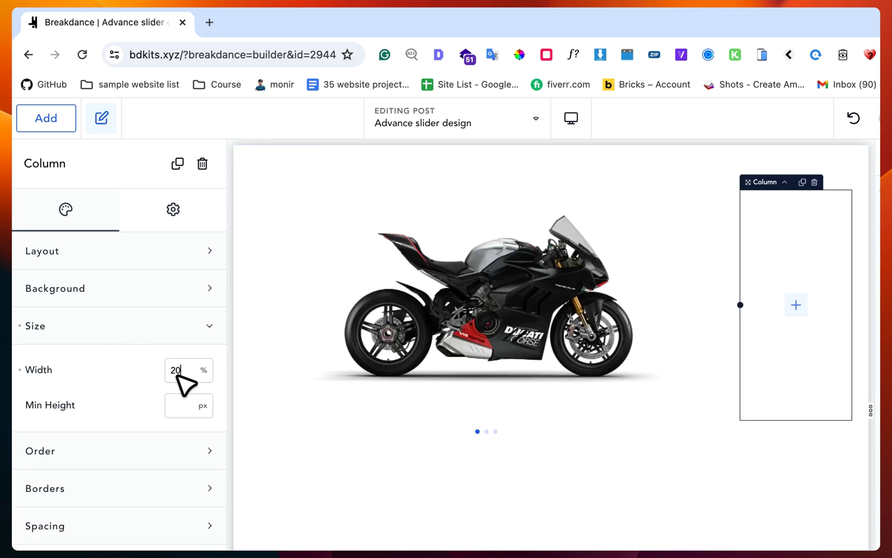
pyautogui.click(796, 304)
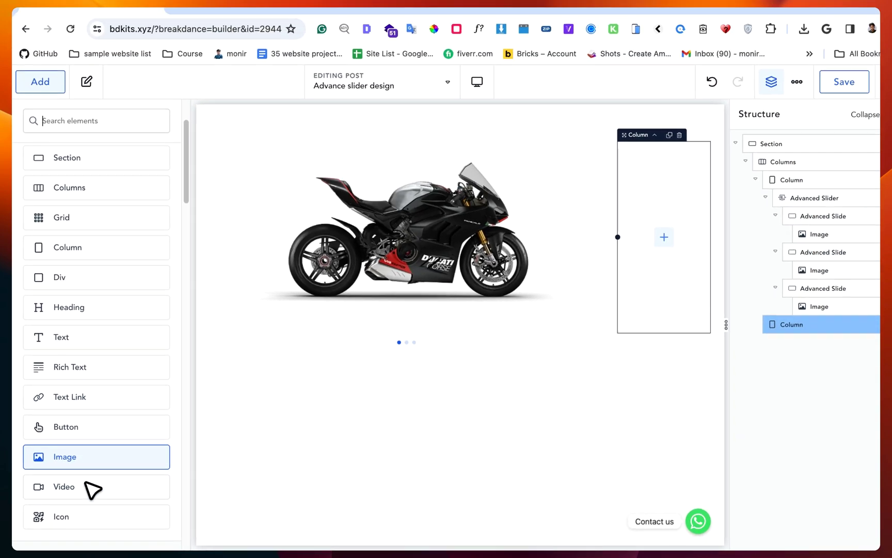
# Add a Button to the new column and centre it horizontally
pyautogui.click(77, 402)
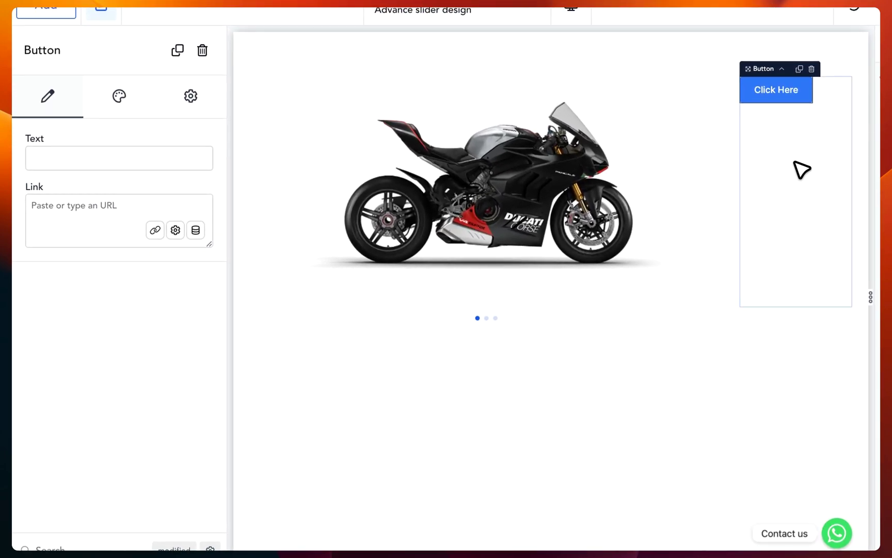
pyautogui.click(802, 167)
pyautogui.click(134, 143)
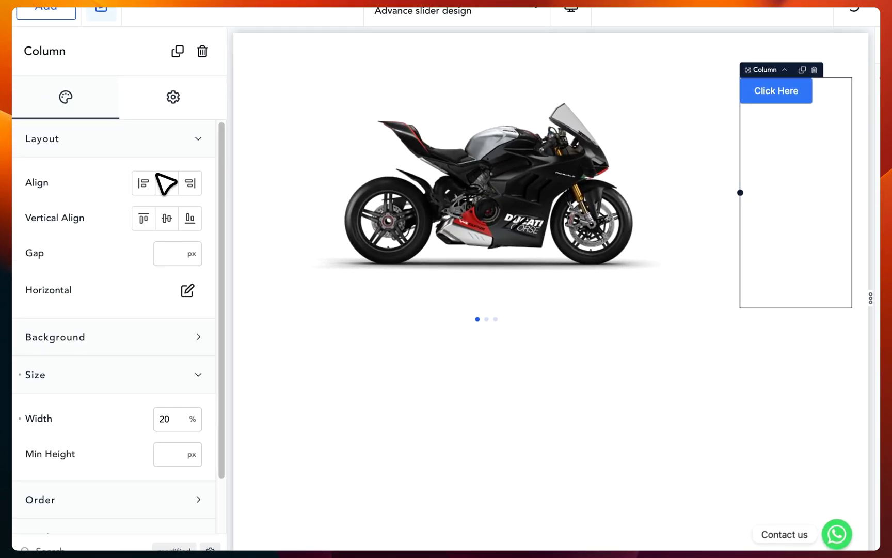
pyautogui.click(166, 182)
# Duplicate the button twice and centre all three vertically with a 20 px gap
pyautogui.click(791, 137)
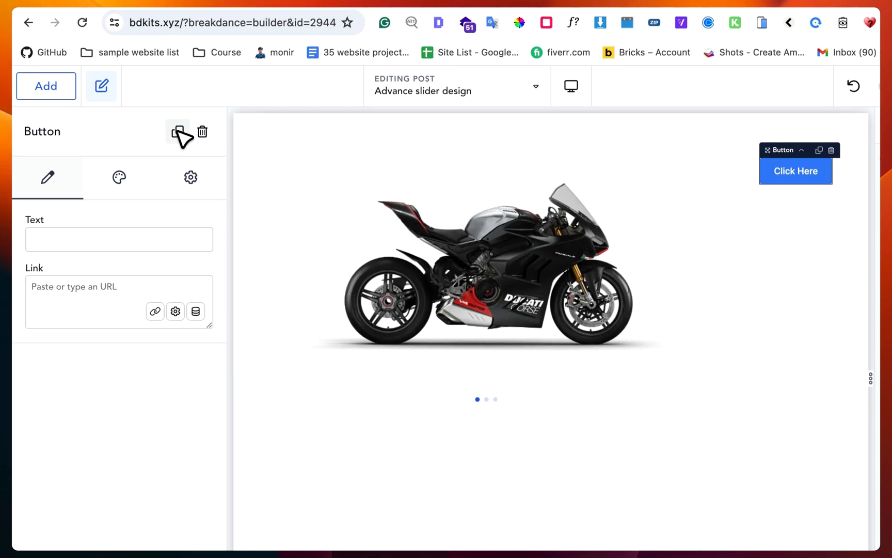
pyautogui.click(177, 104)
pyautogui.click(178, 143)
pyautogui.click(795, 293)
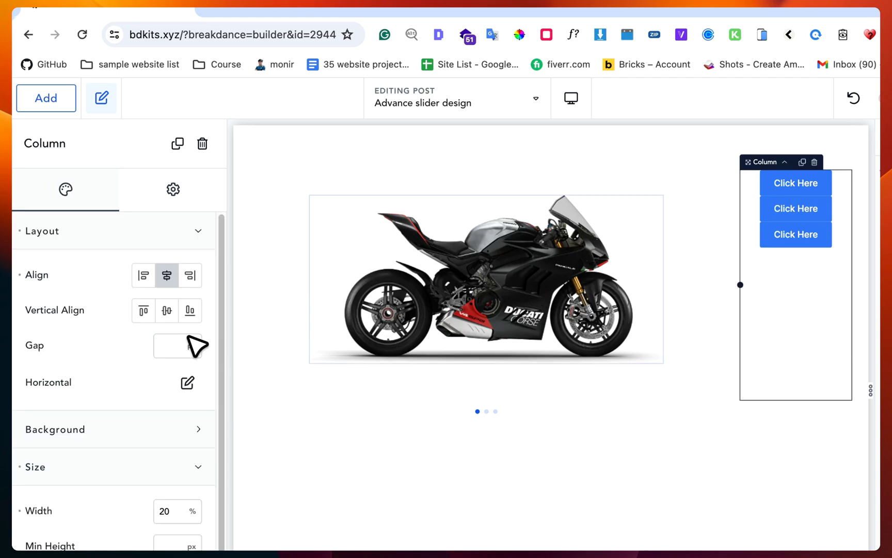
pyautogui.click(167, 312)
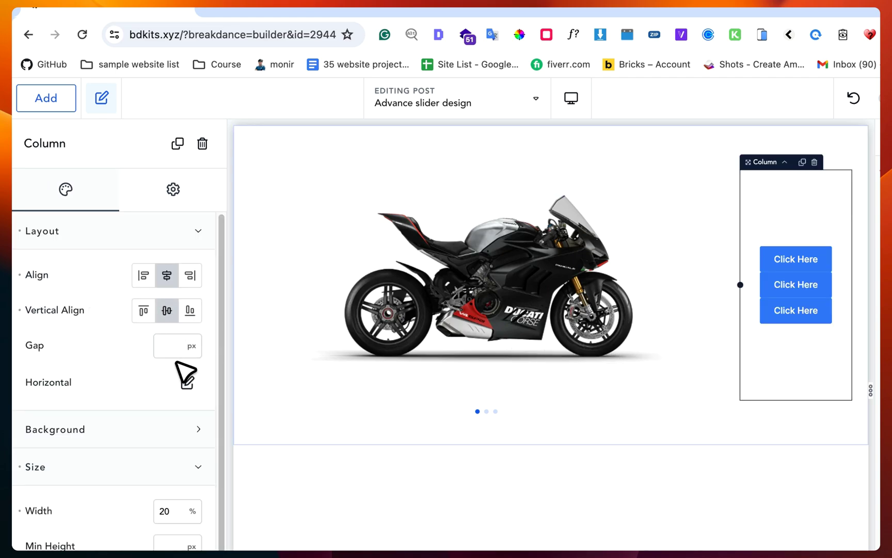
pyautogui.write('20')
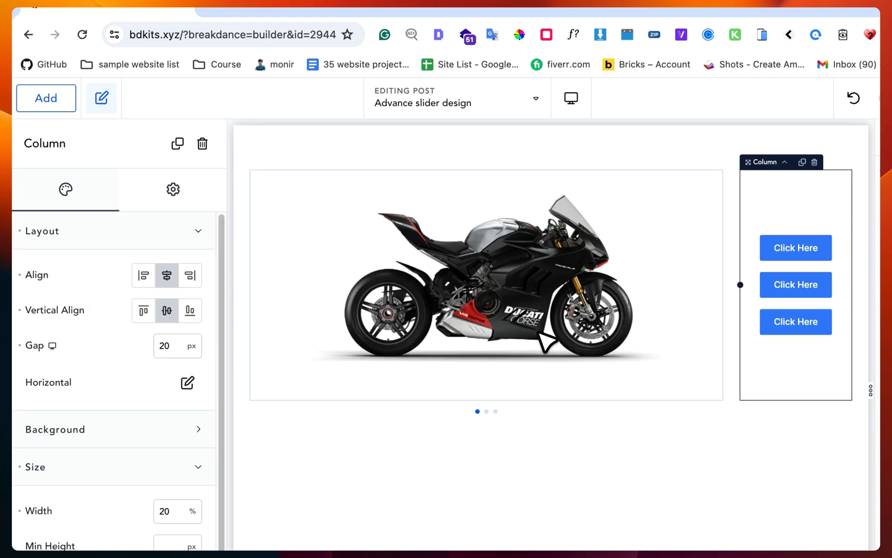
pyautogui.click(795, 247)
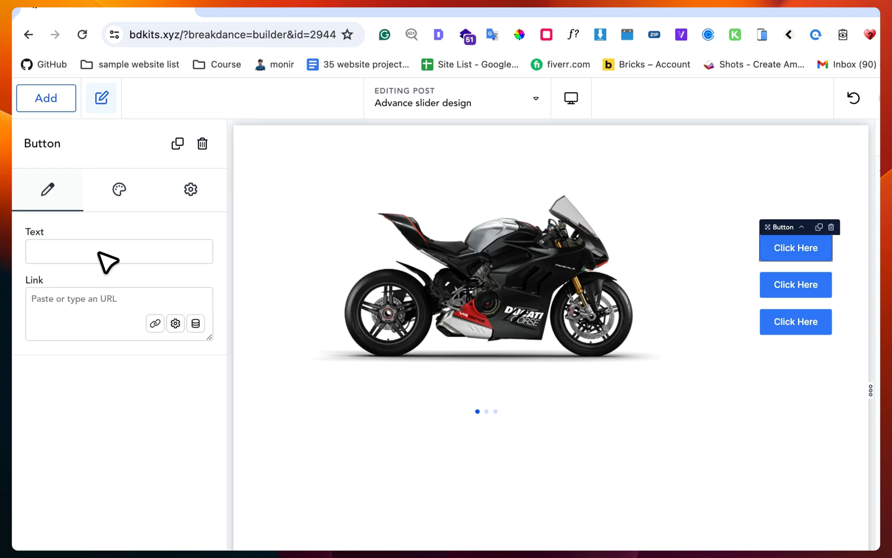
pyautogui.write('Bl')
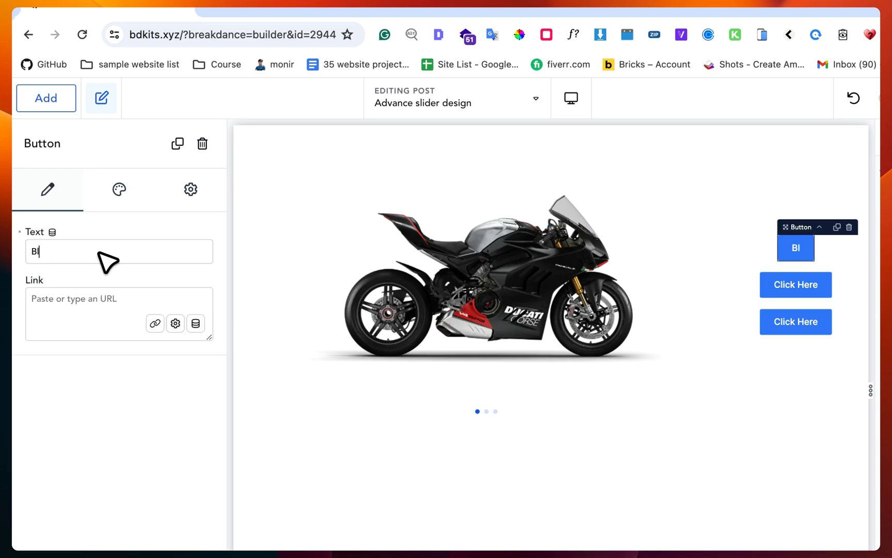
pyautogui.write('ack')
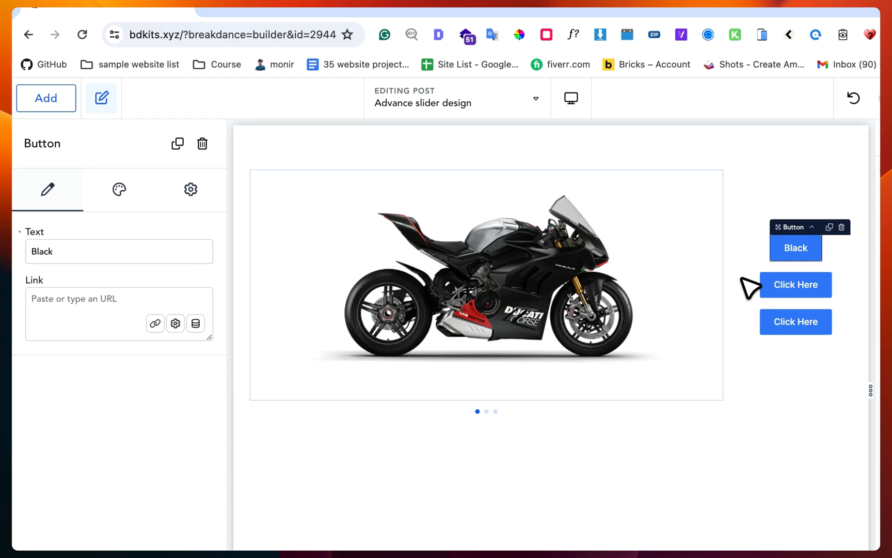
# Change the second and third button labels to Green and White
pyautogui.click(795, 284)
pyautogui.click(153, 253)
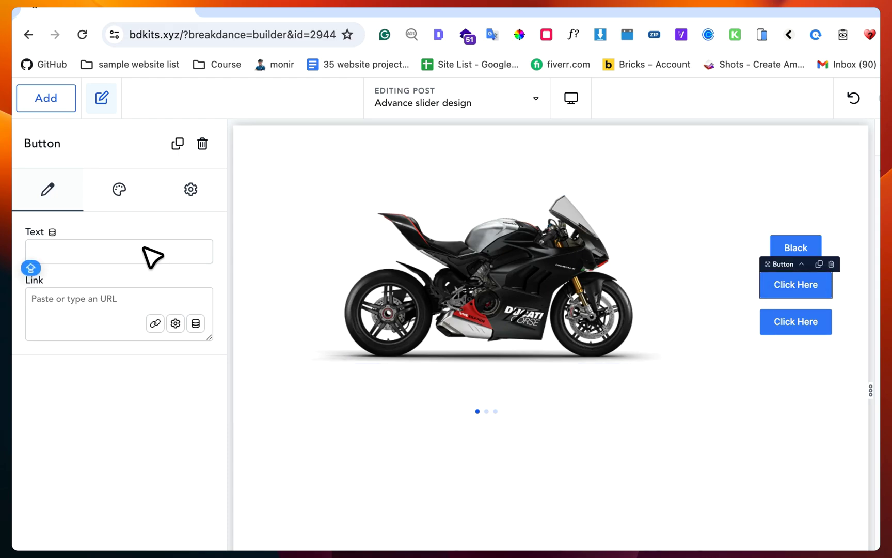
pyautogui.write('Green')
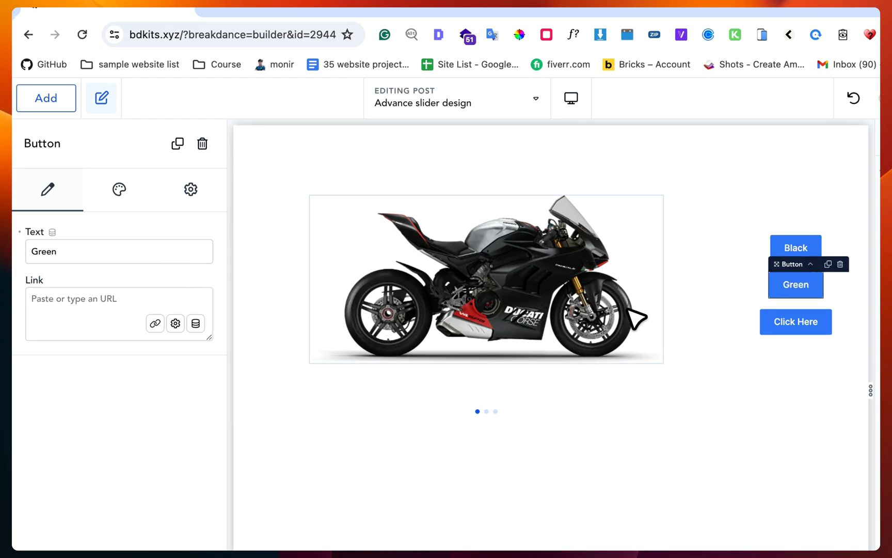
pyautogui.click(796, 321)
pyautogui.click(83, 253)
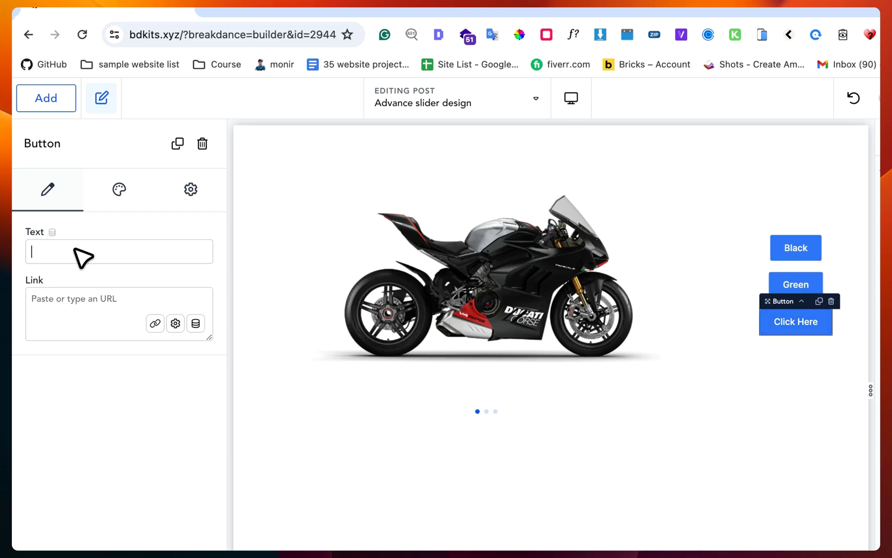
pyautogui.write('WHITE')
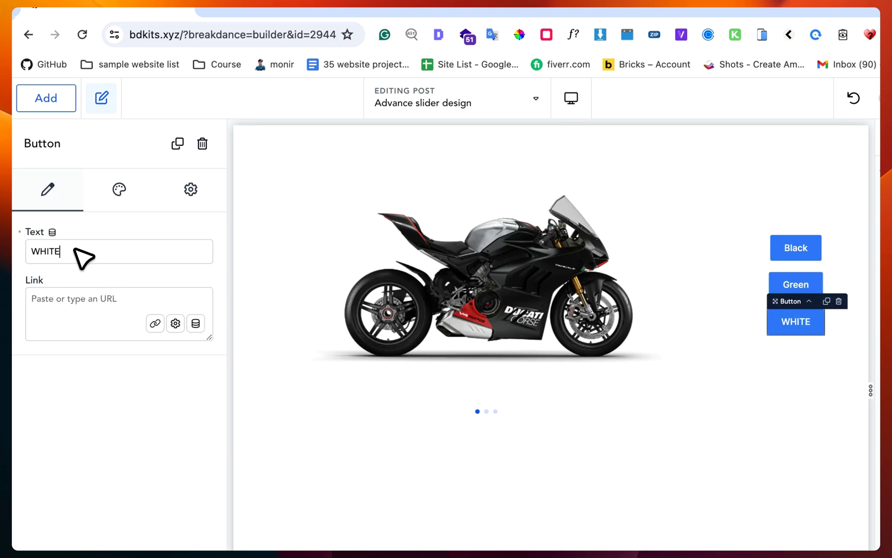
pyautogui.press('BackSpace')
pyautogui.press('BackSpace')
pyautogui.press('BackSpace')
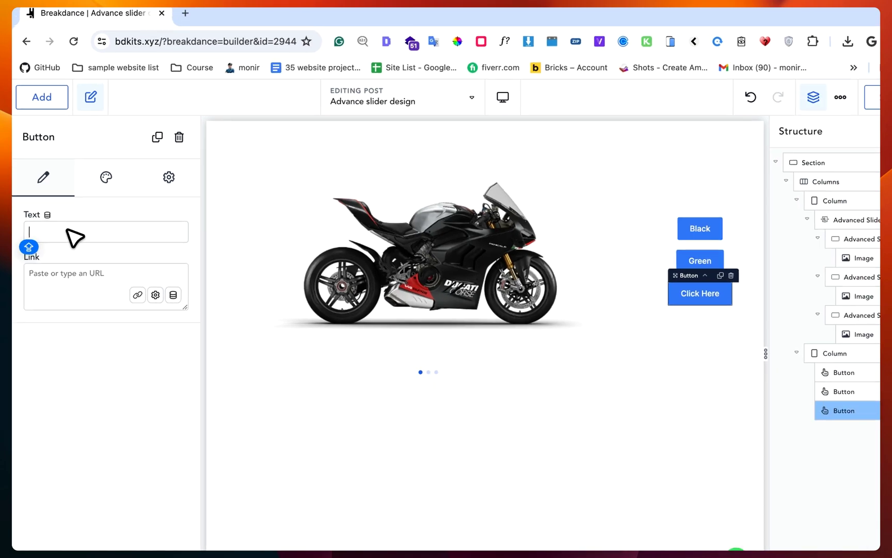
pyautogui.write('Wite')
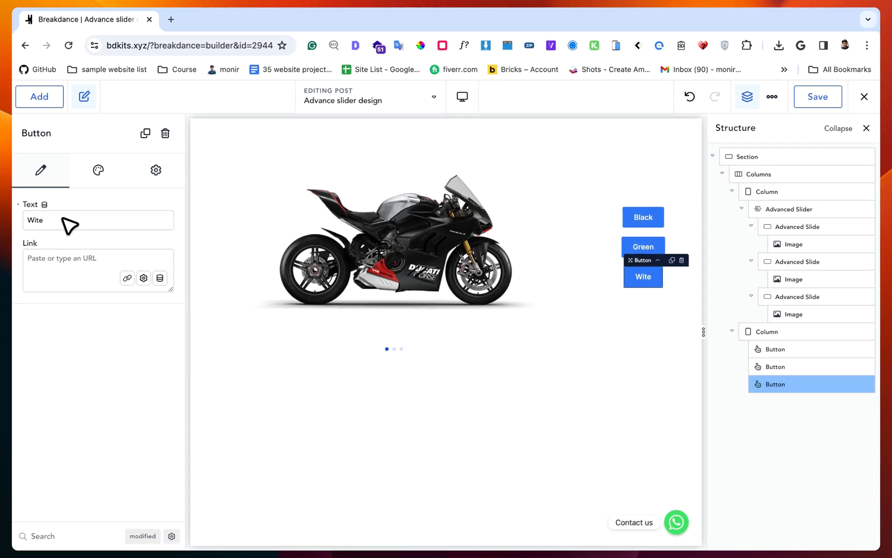
pyautogui.write('te')
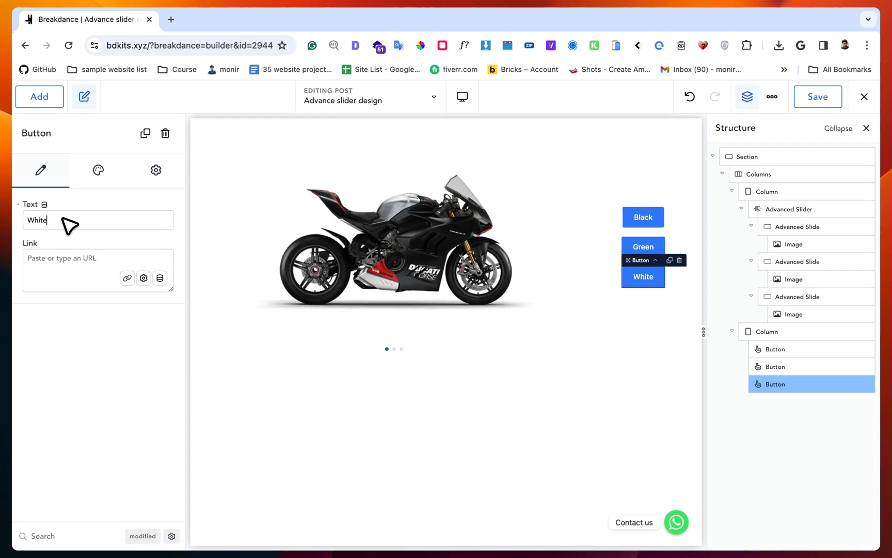
# Give the Black button a custom dark button style
pyautogui.click(643, 216)
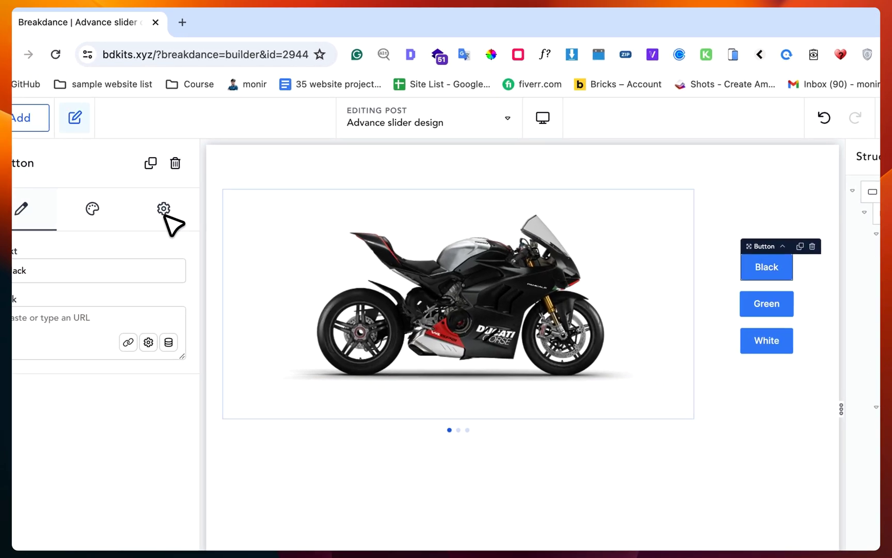
pyautogui.click(42, 193)
pyautogui.click(133, 250)
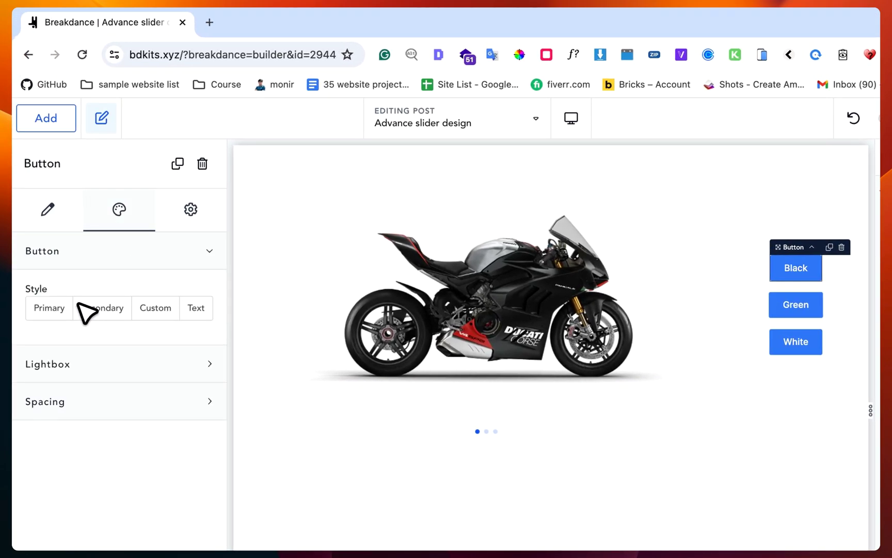
pyautogui.click(155, 307)
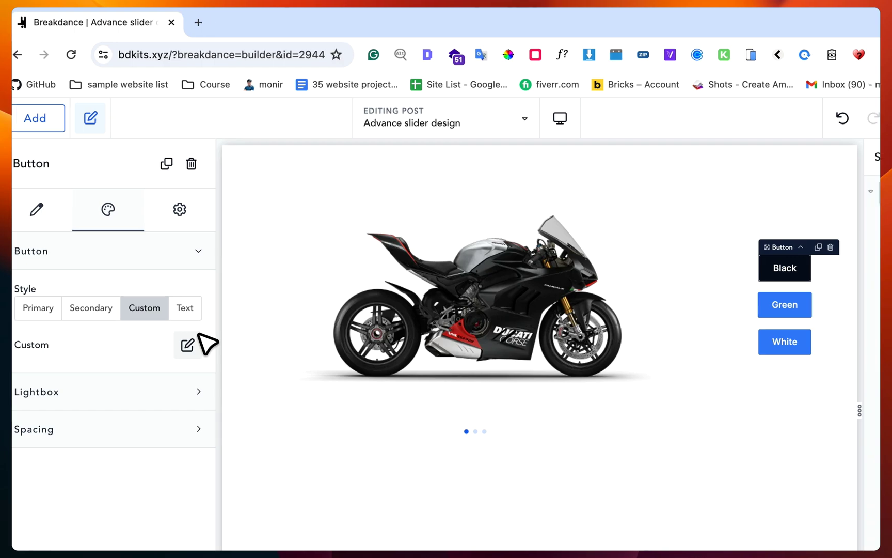
# Give the Green button a custom style with a bright green background
pyautogui.click(586, 303)
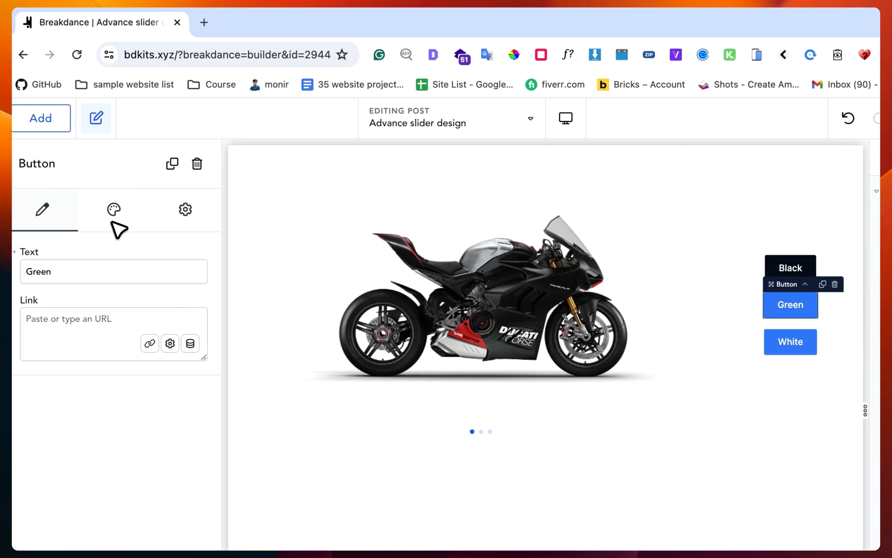
pyautogui.click(119, 205)
pyautogui.click(137, 261)
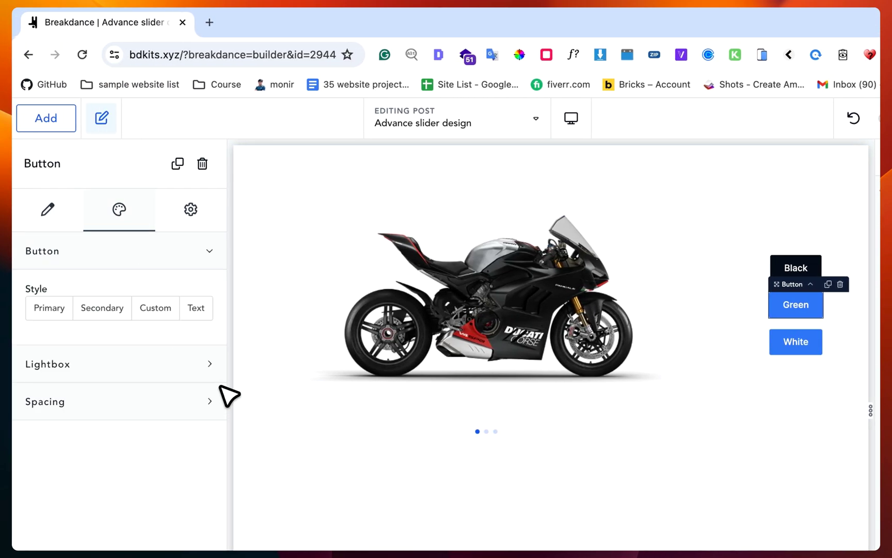
pyautogui.click(155, 307)
pyautogui.click(199, 344)
pyautogui.click(202, 452)
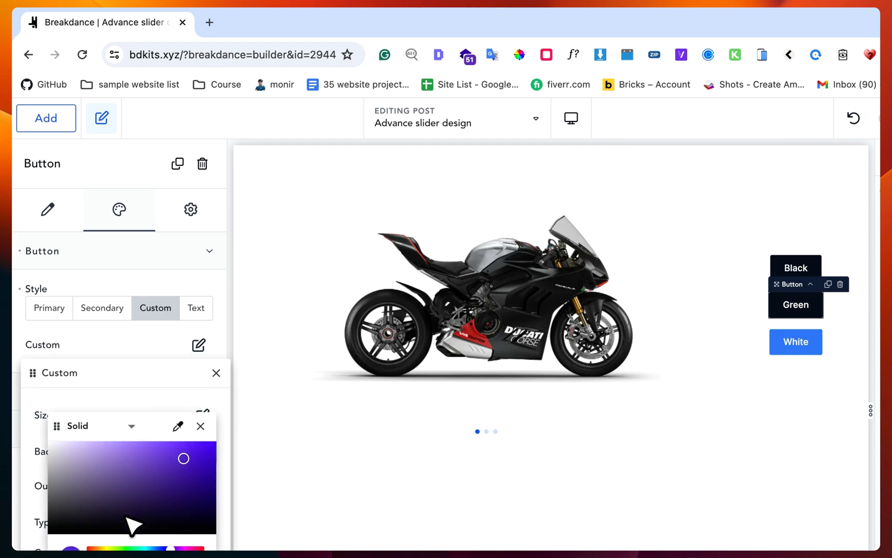
pyautogui.click(139, 445)
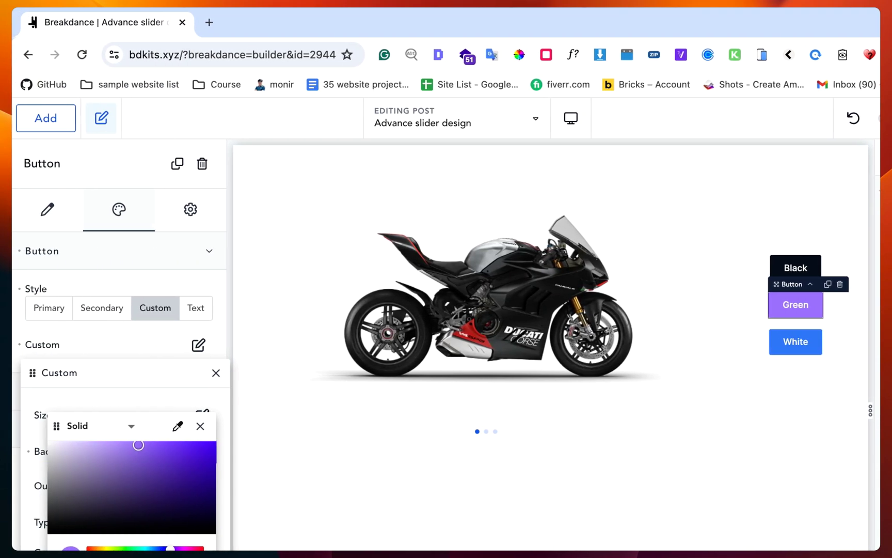
pyautogui.click(109, 548)
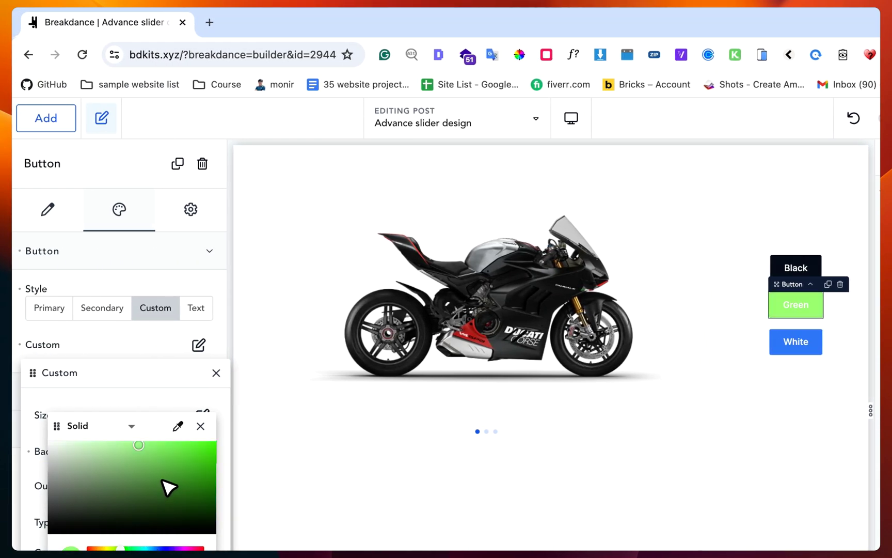
pyautogui.click(210, 445)
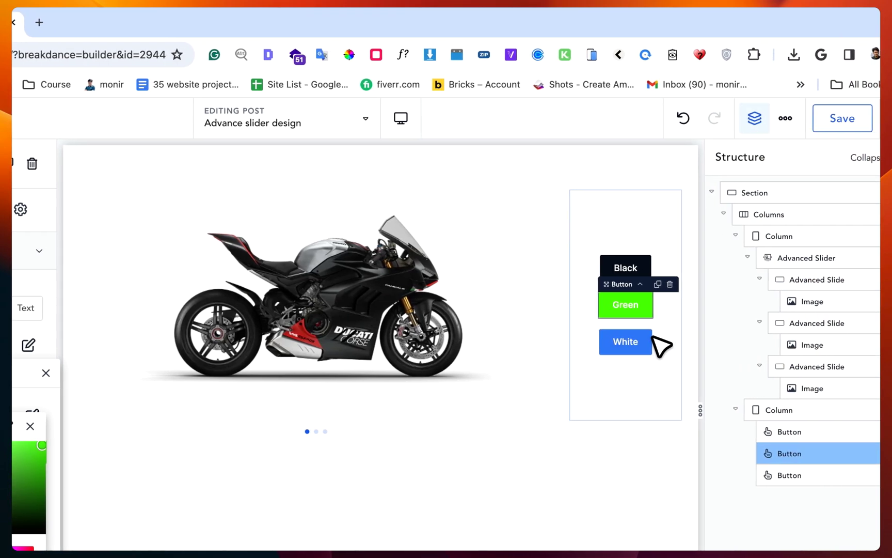
# Give the White button a custom style with a black outline and black text
pyautogui.click(644, 344)
pyautogui.click(119, 209)
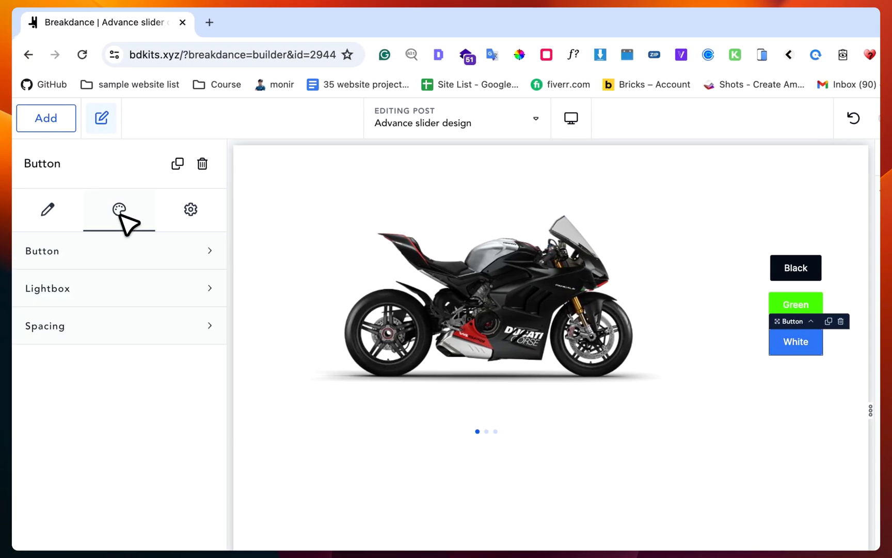
pyautogui.click(127, 252)
pyautogui.click(164, 307)
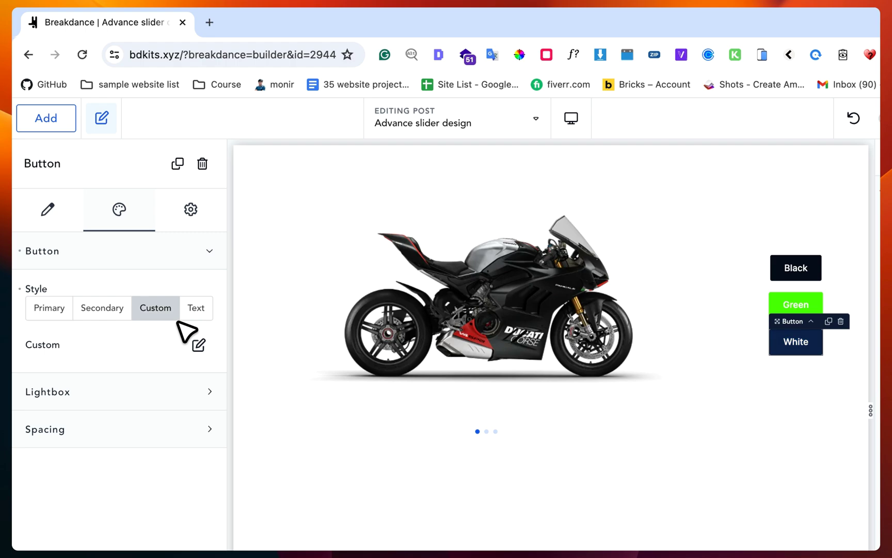
pyautogui.click(199, 345)
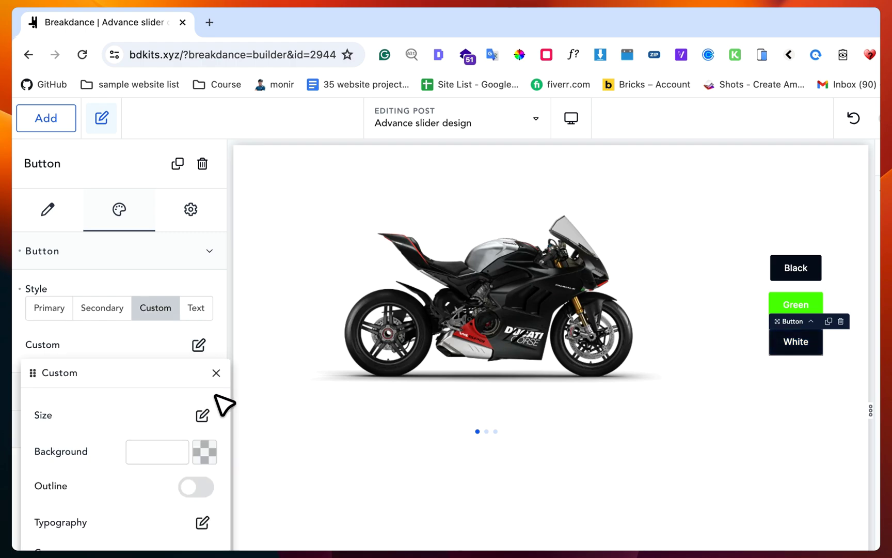
pyautogui.click(197, 488)
pyautogui.click(205, 424)
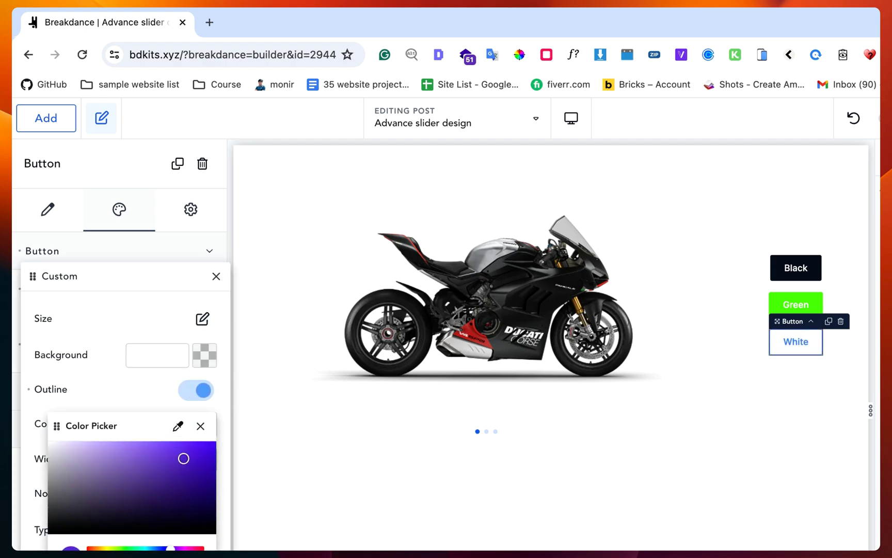
pyautogui.click(52, 533)
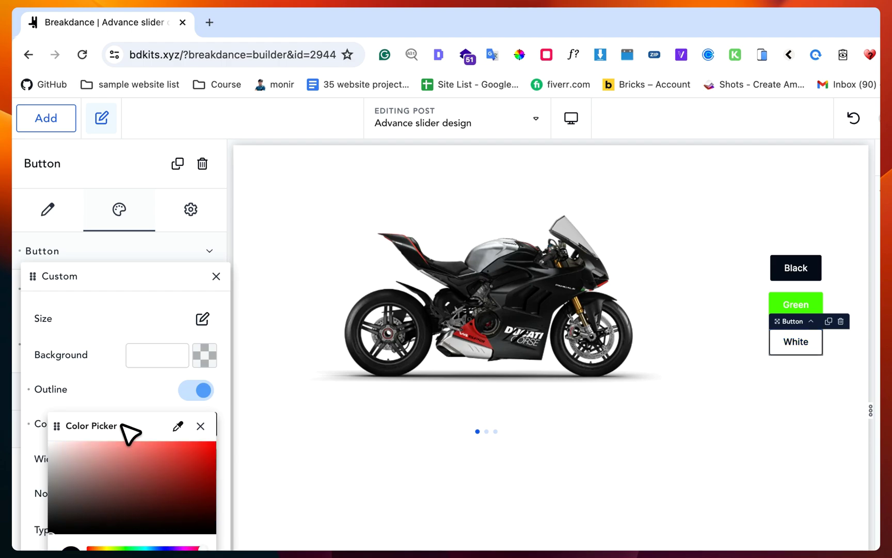
pyautogui.click(647, 379)
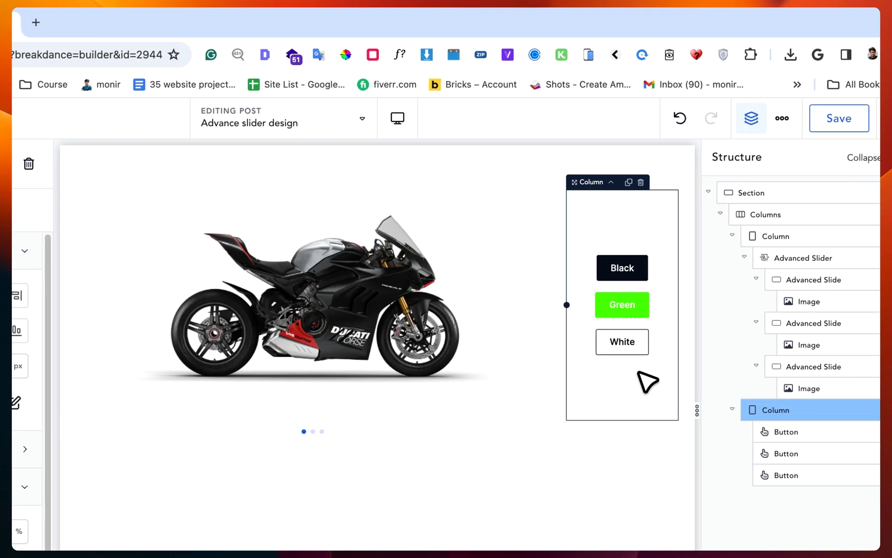
pyautogui.click(631, 271)
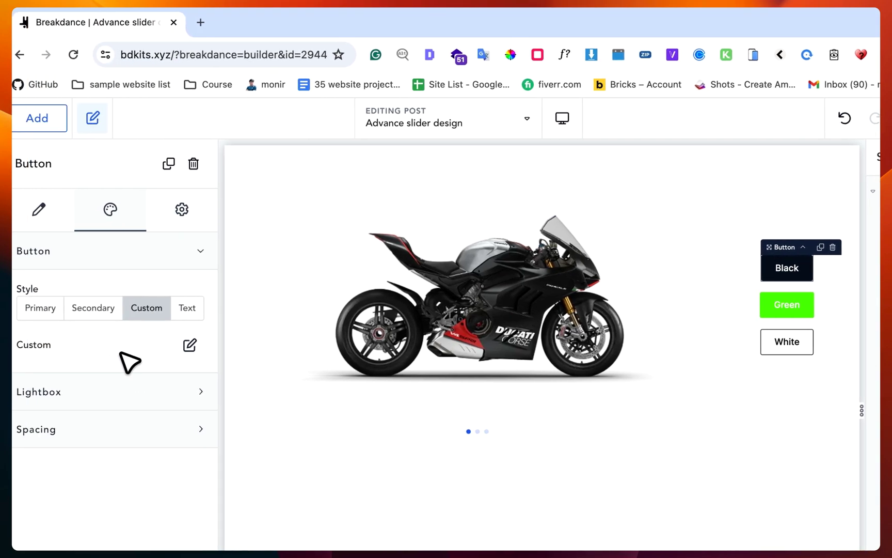
# Link the Black button to a Control Slider action targeting the motorcycle slider
pyautogui.click(57, 210)
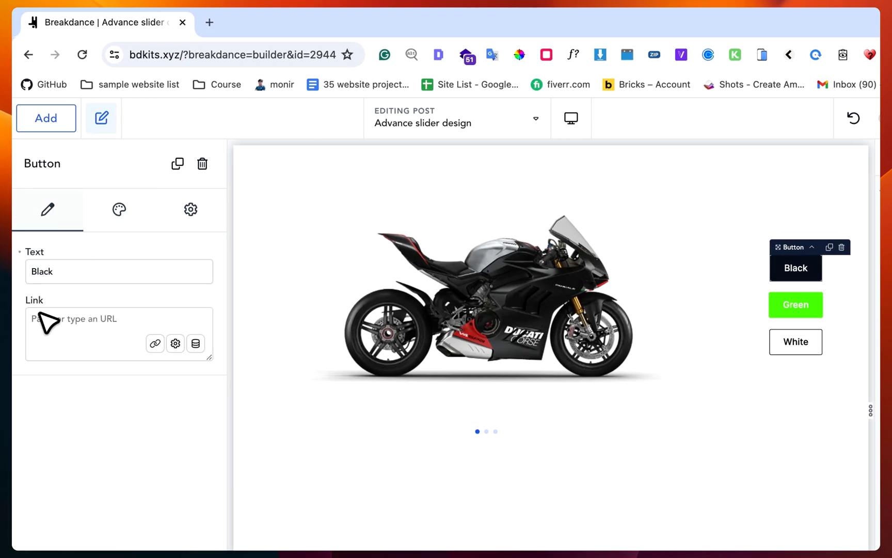
pyautogui.click(176, 343)
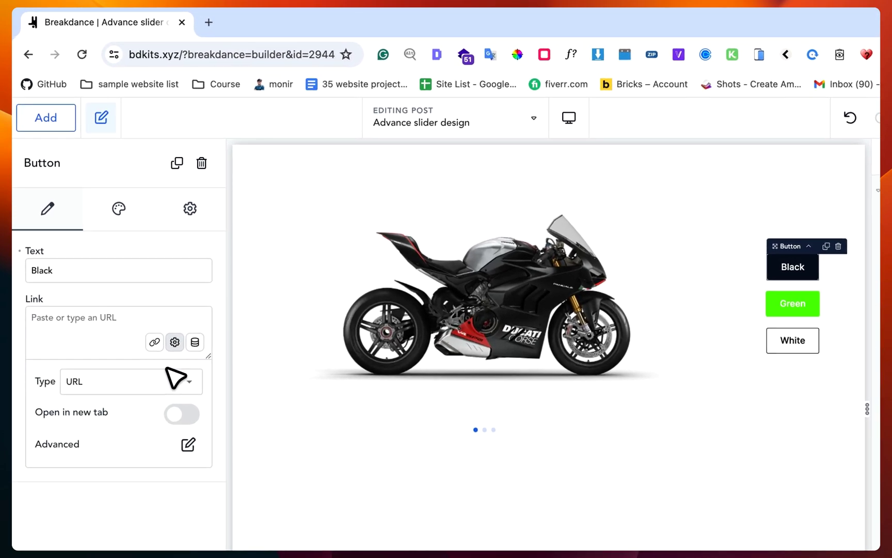
pyautogui.click(166, 387)
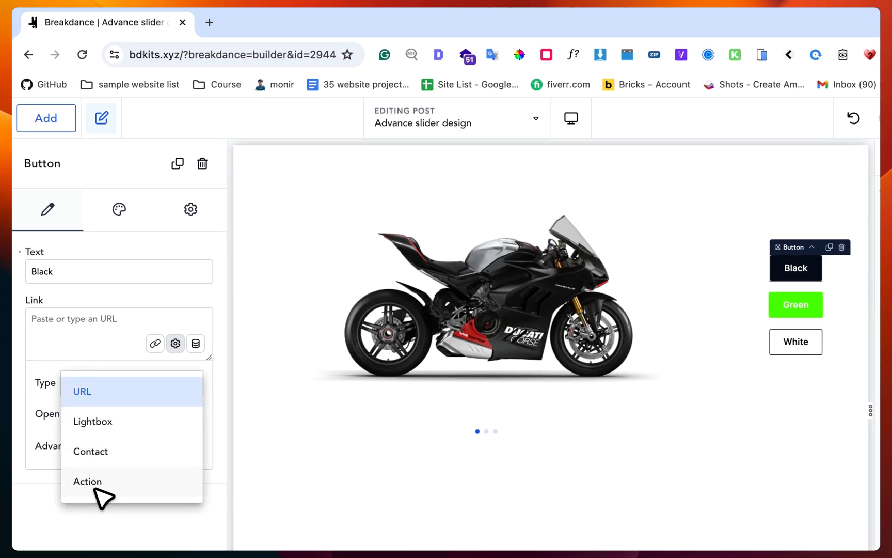
pyautogui.click(123, 486)
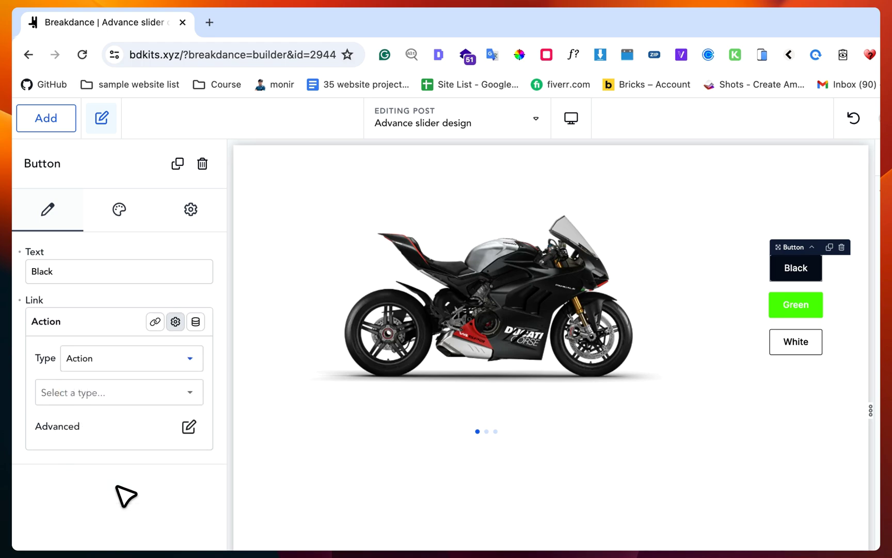
pyautogui.click(125, 397)
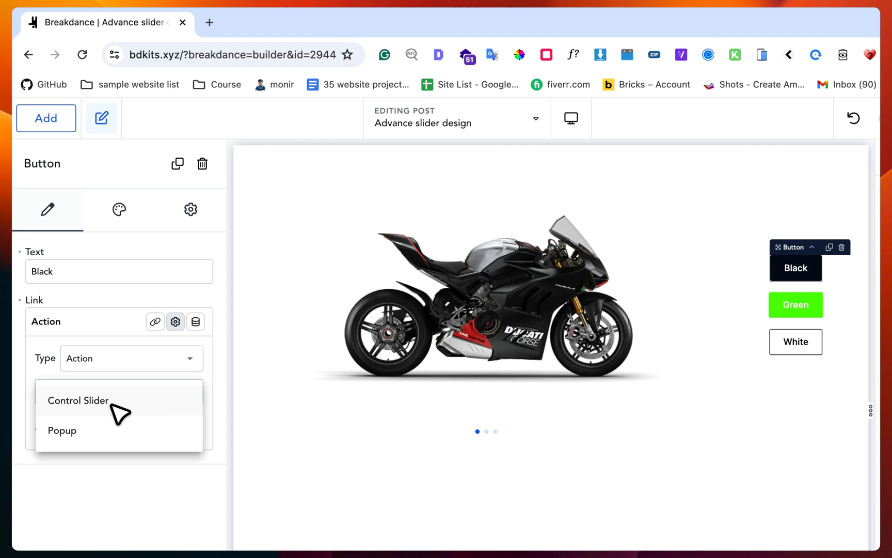
pyautogui.click(111, 405)
pyautogui.click(162, 426)
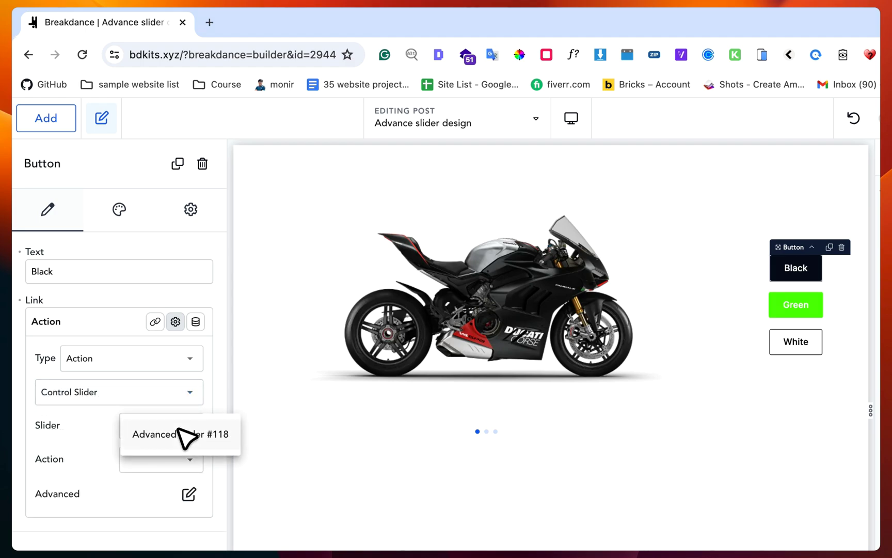
pyautogui.click(181, 434)
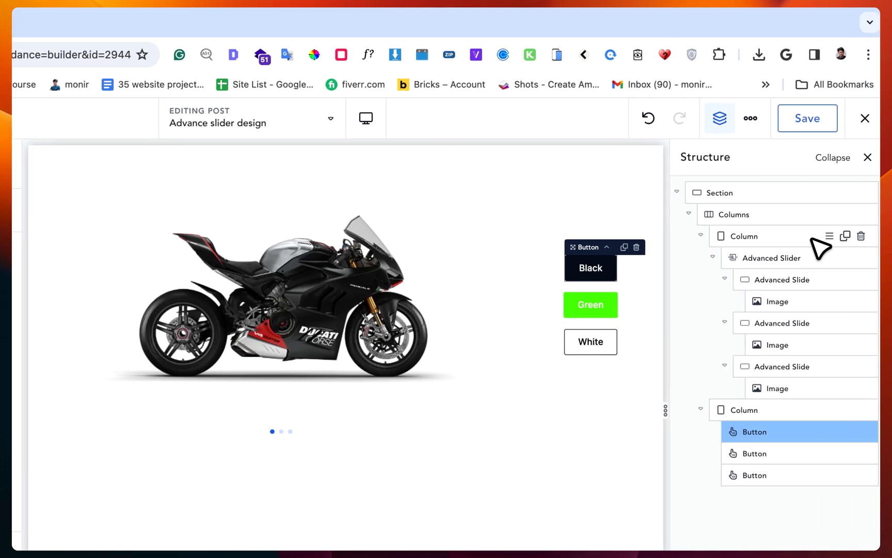
# Enable 'Show elements ID in the Structure Panel' in Preferences to reveal IDs like slider #118
pyautogui.click(746, 118)
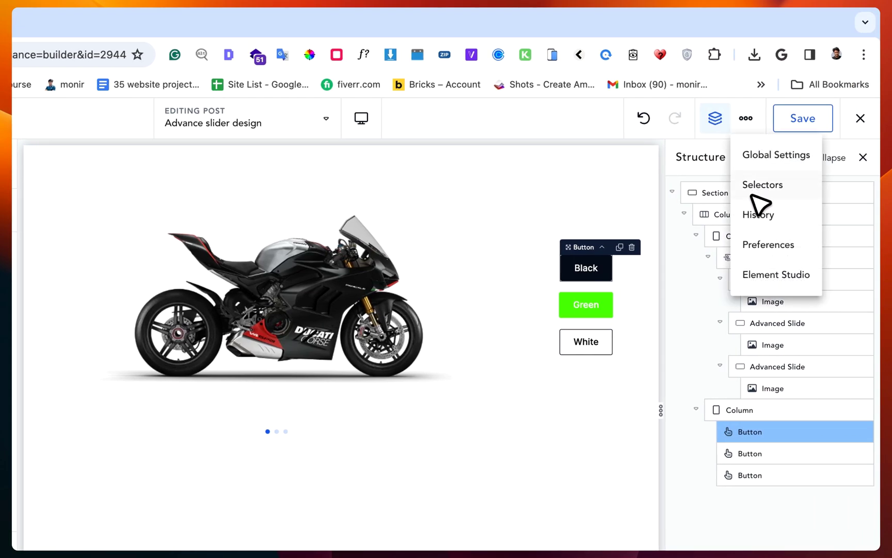
pyautogui.click(768, 246)
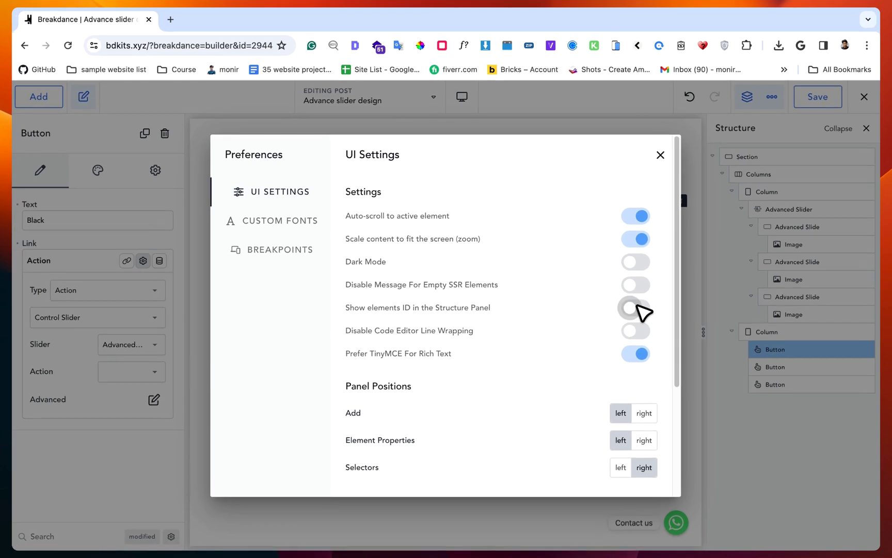
pyautogui.click(576, 379)
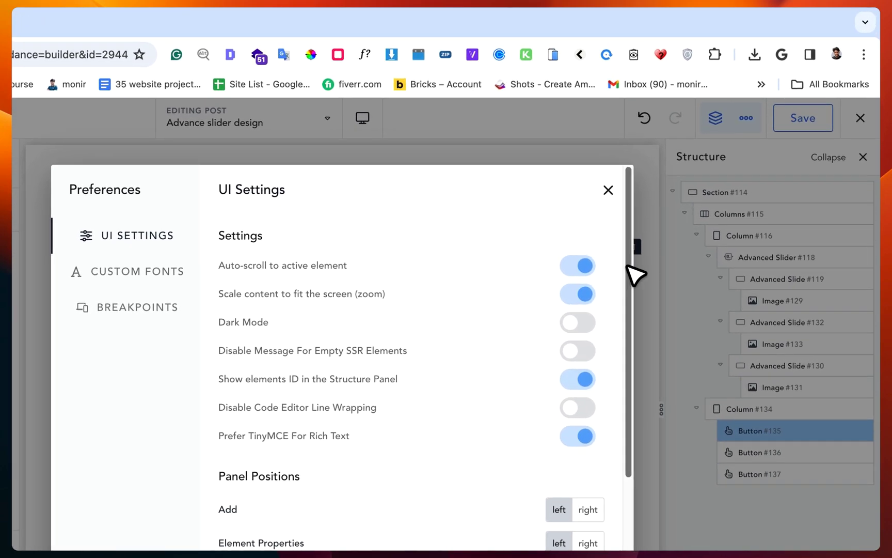
pyautogui.click(608, 190)
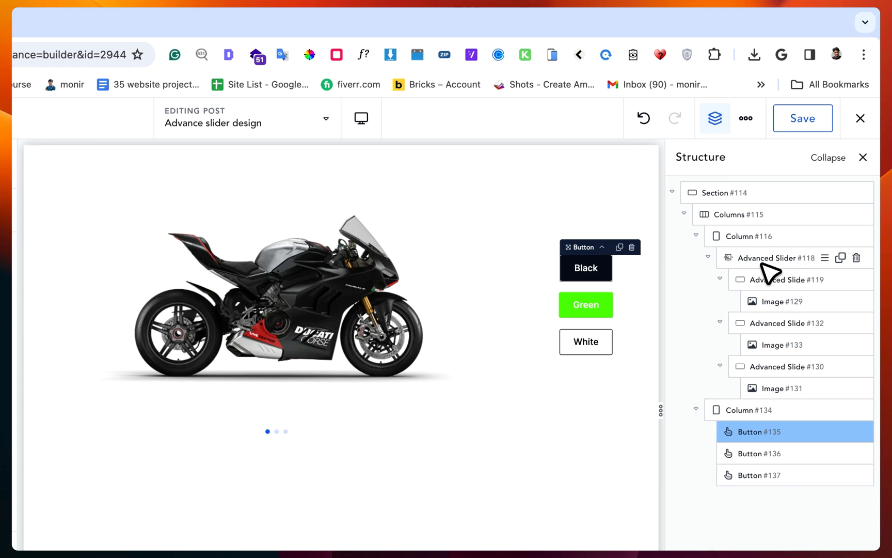
# Set the Black button's slider action to Go To Slide 1 and select the Green button
pyautogui.click(157, 446)
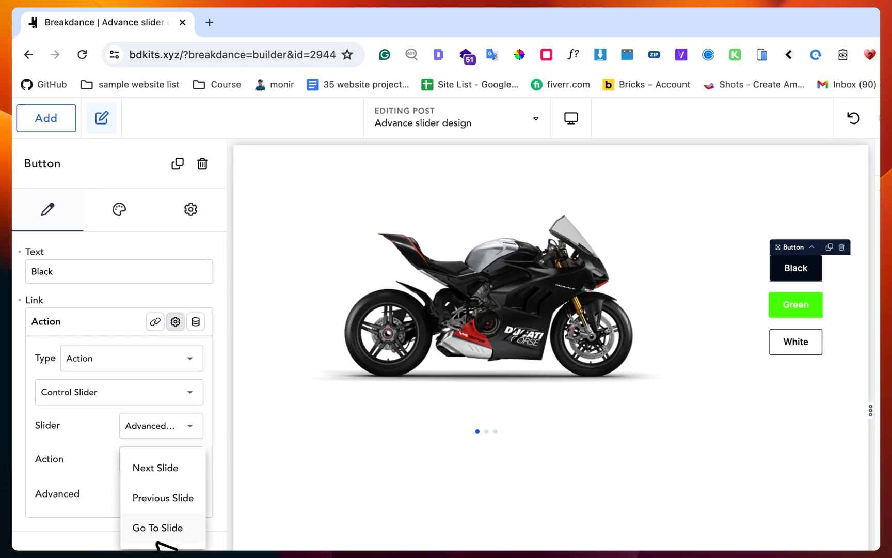
pyautogui.click(158, 528)
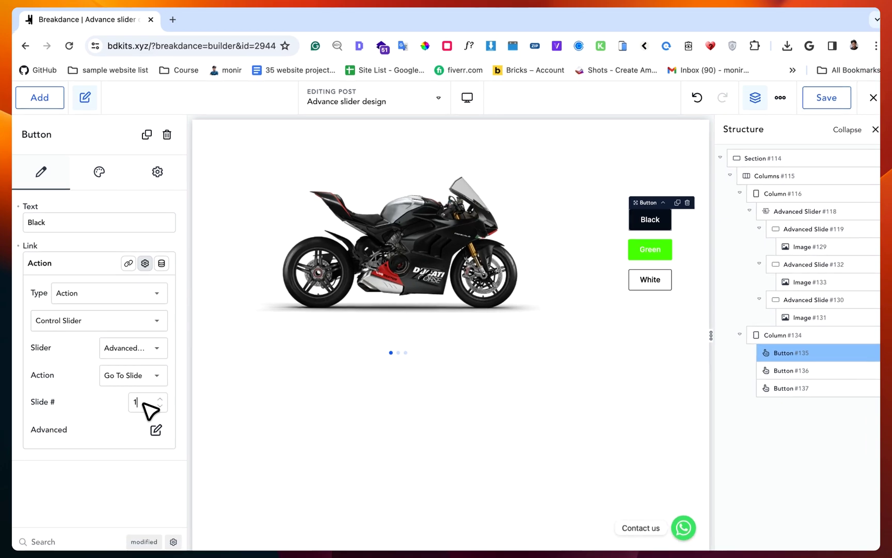
pyautogui.write('1')
pyautogui.click(644, 247)
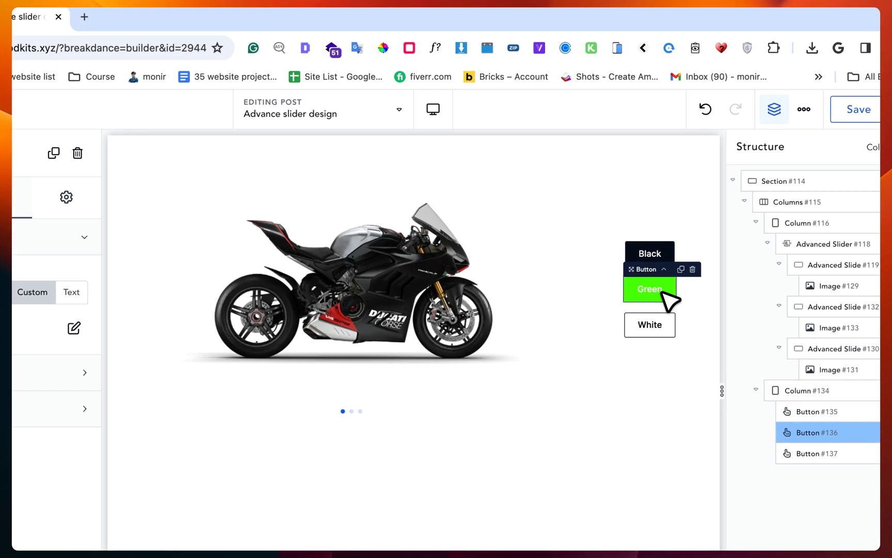
pyautogui.click(48, 301)
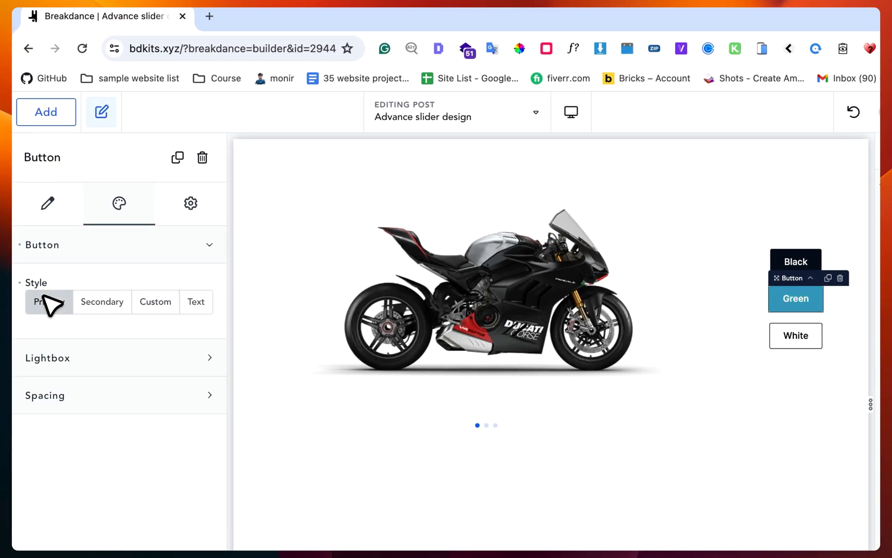
pyautogui.click(154, 301)
# Make the Green button's link a Control Slider action on the motorcycle slider, using Go To Slide
pyautogui.click(48, 203)
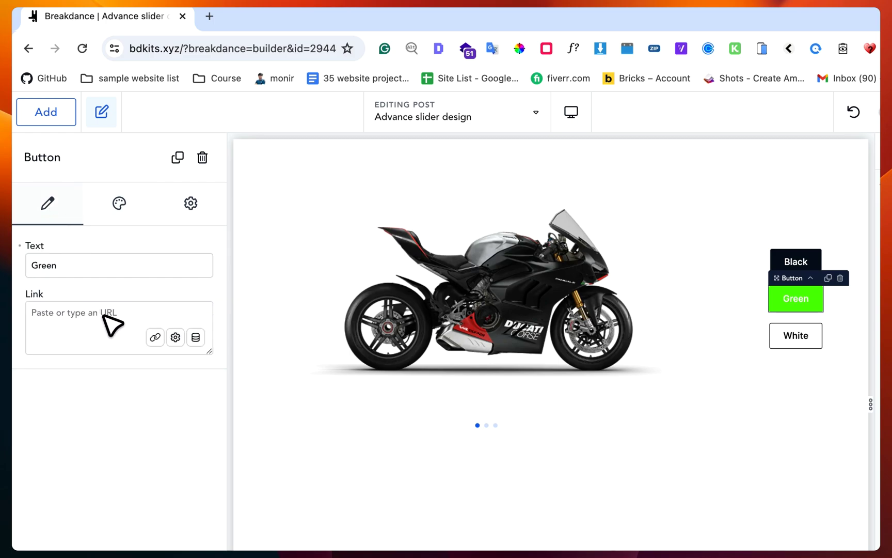
pyautogui.click(176, 337)
pyautogui.click(139, 380)
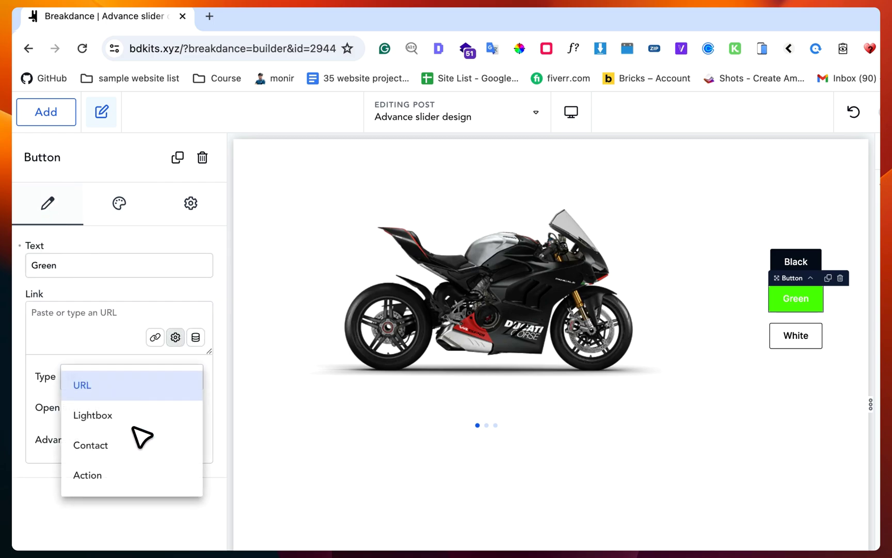
pyautogui.click(130, 482)
pyautogui.click(135, 391)
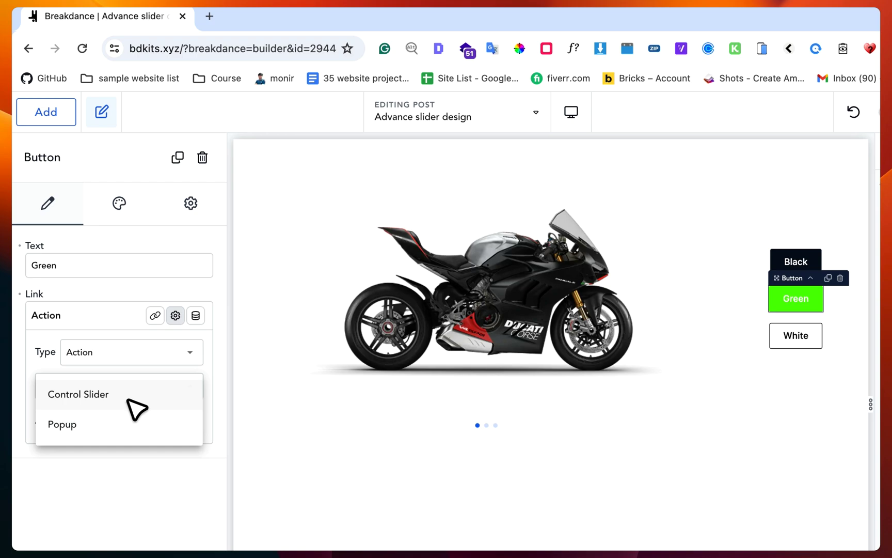
pyautogui.click(128, 396)
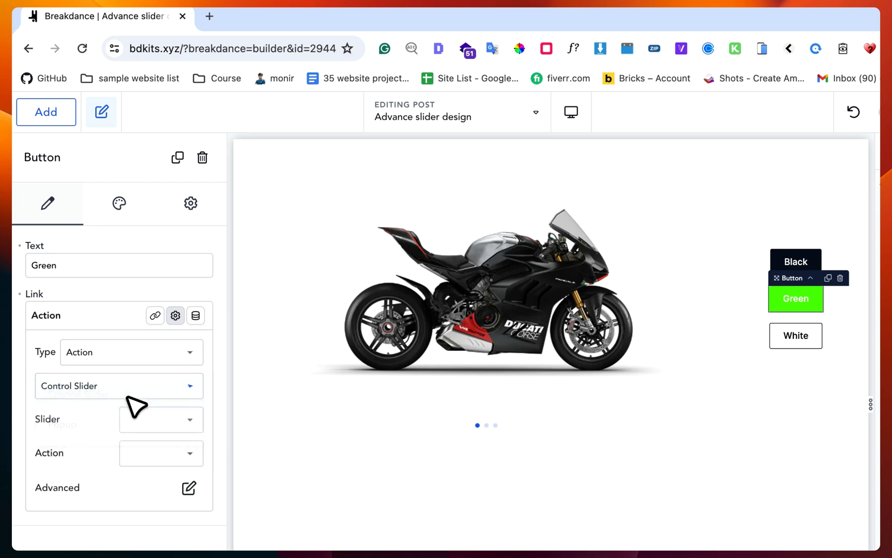
pyautogui.click(161, 420)
pyautogui.click(167, 428)
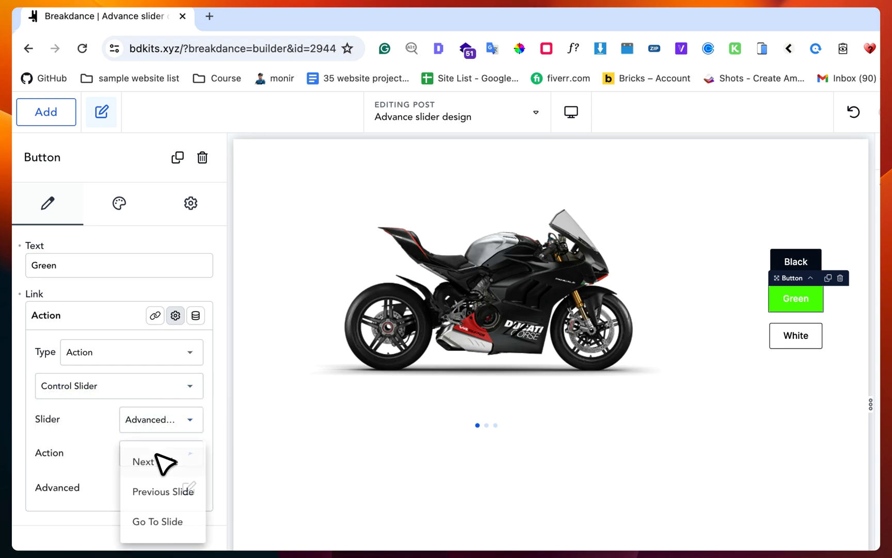
pyautogui.click(162, 453)
pyautogui.click(167, 523)
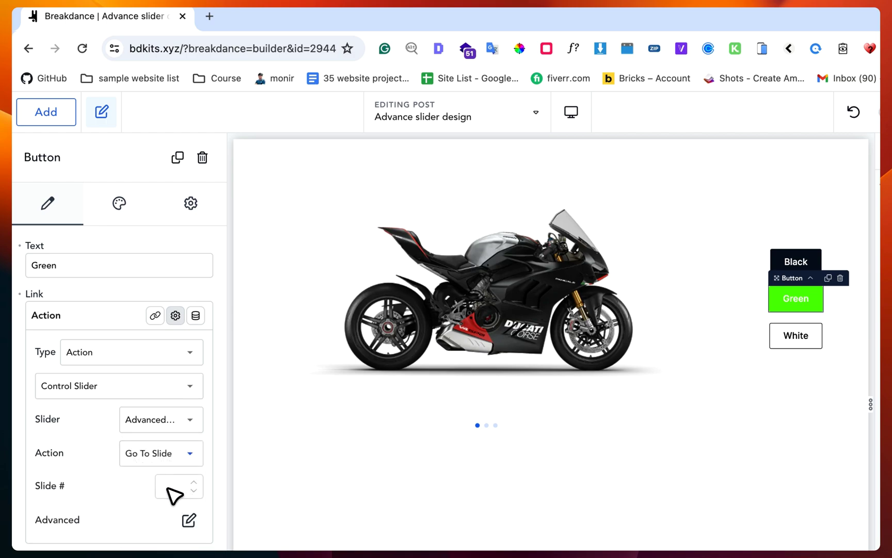
# Link the White button to a Control Slider action on Advanced Slider #118 with Go To Slide
pyautogui.click(795, 336)
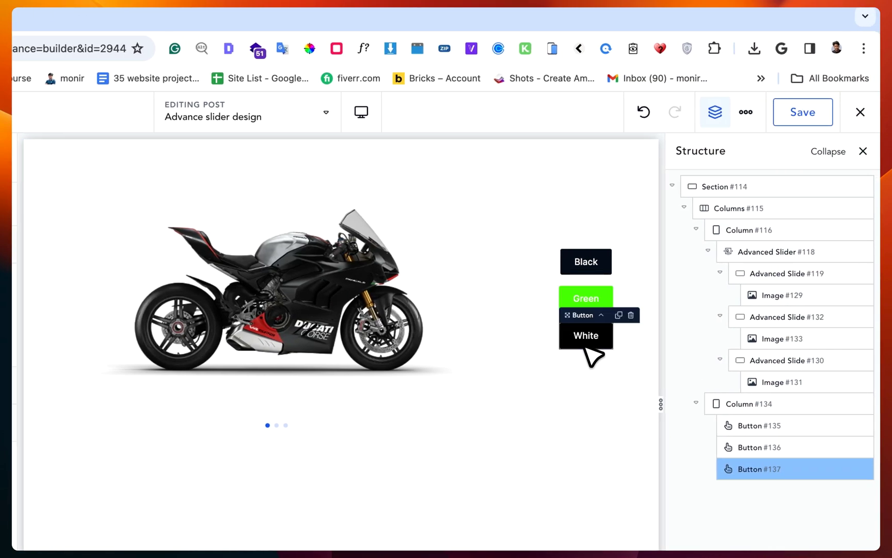
pyautogui.click(145, 338)
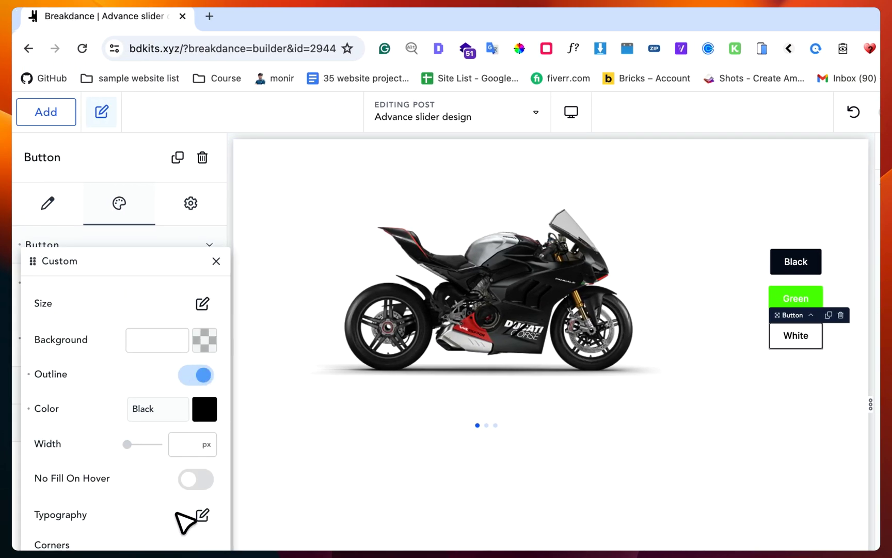
pyautogui.click(48, 240)
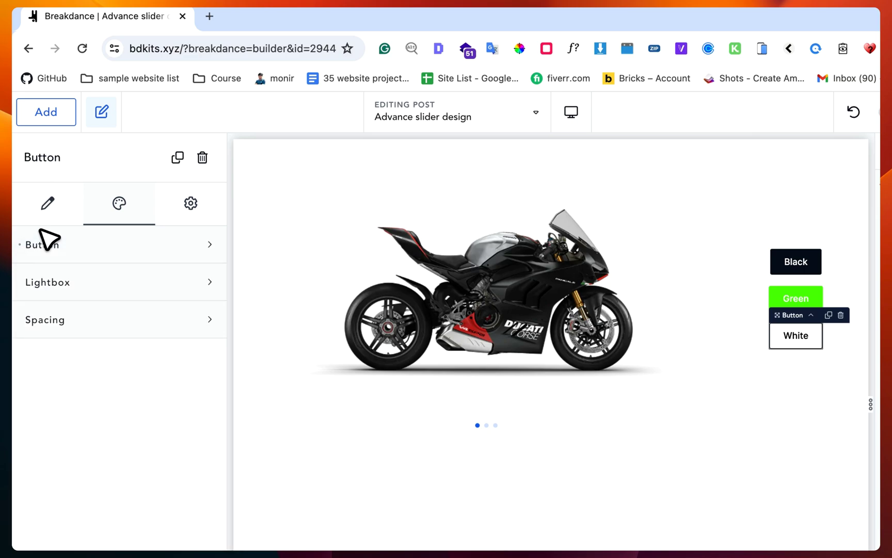
pyautogui.click(48, 202)
pyautogui.click(175, 337)
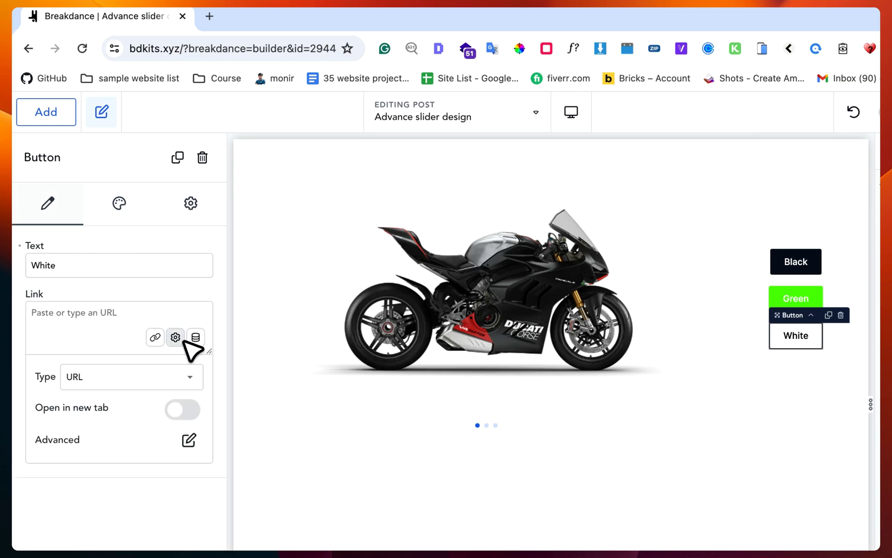
pyautogui.click(167, 377)
pyautogui.click(160, 479)
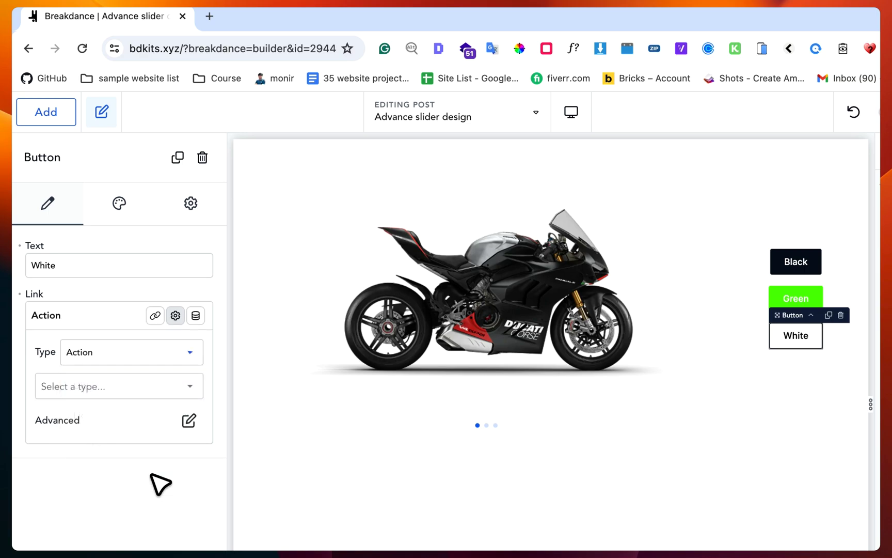
pyautogui.click(143, 394)
pyautogui.click(144, 397)
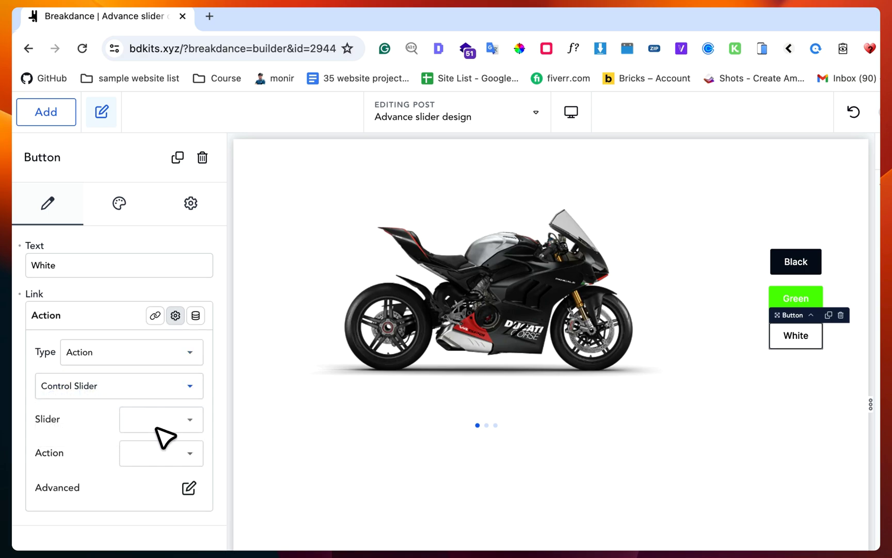
pyautogui.click(164, 421)
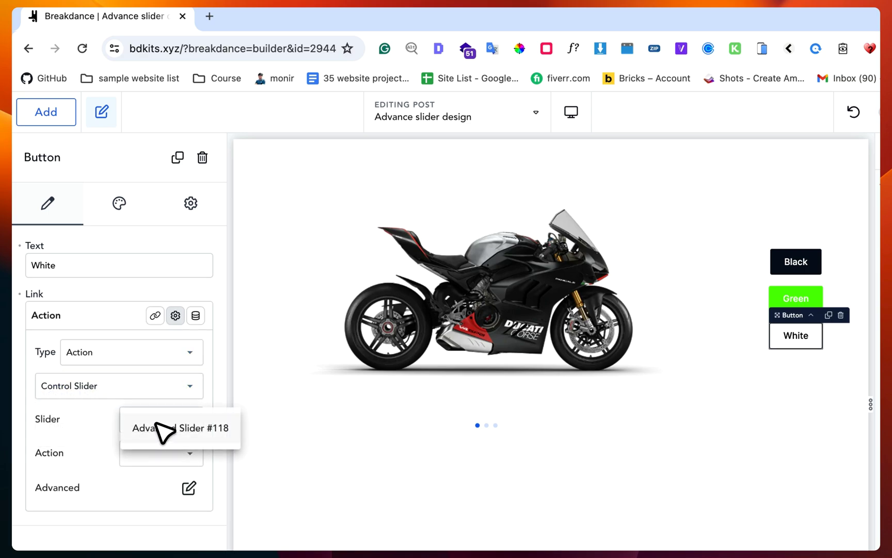
pyautogui.click(160, 454)
pyautogui.click(158, 521)
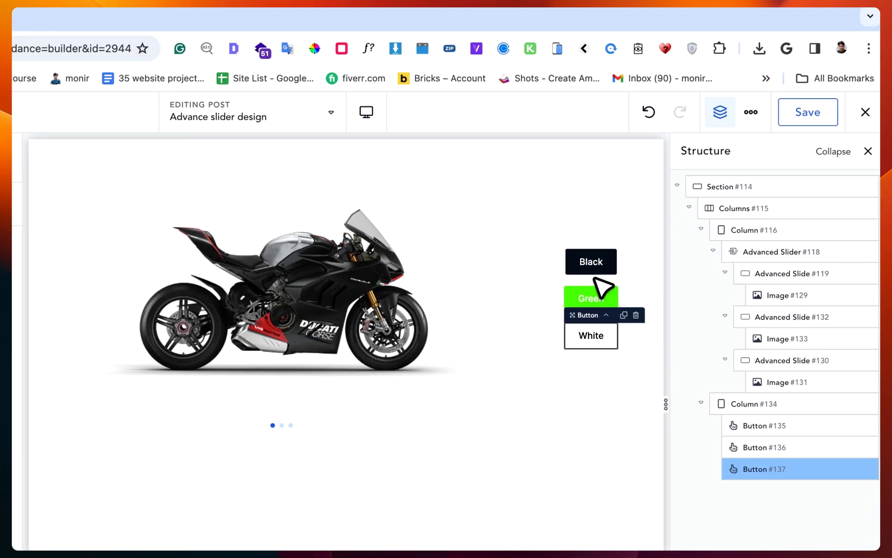
# Save the page and preview the layout at Tablet Landscape size
pyautogui.click(585, 262)
pyautogui.click(795, 117)
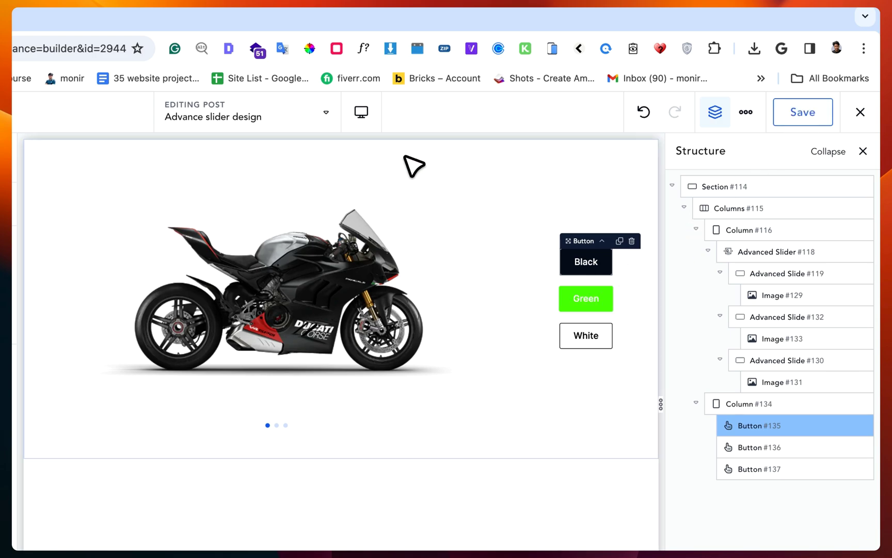
pyautogui.click(361, 112)
pyautogui.click(390, 199)
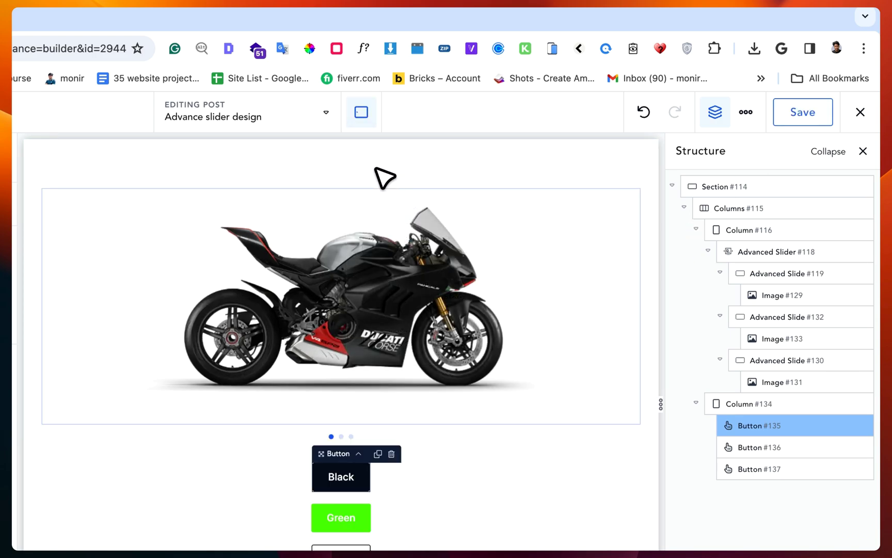
pyautogui.moveTo(749, 229)
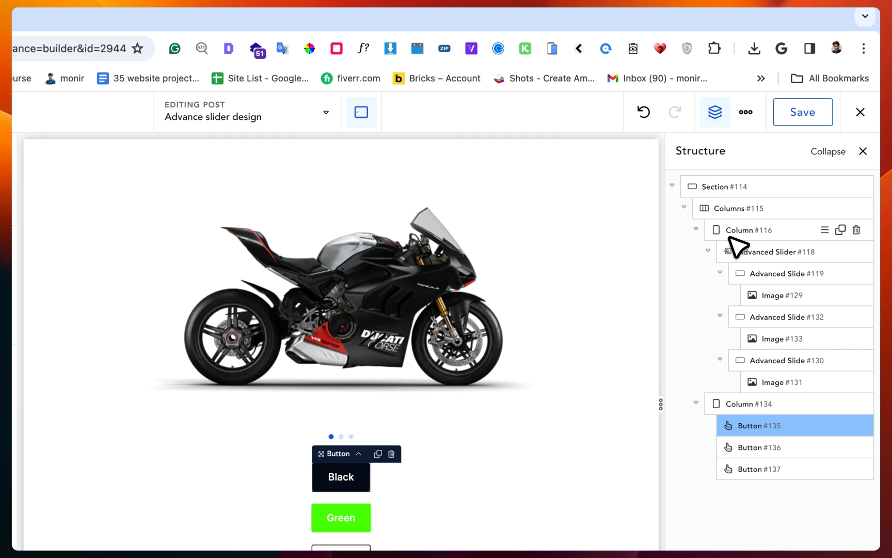
# Set the slider-and-buttons columns to stack vertically only from Phone Landscape down
pyautogui.click(729, 207)
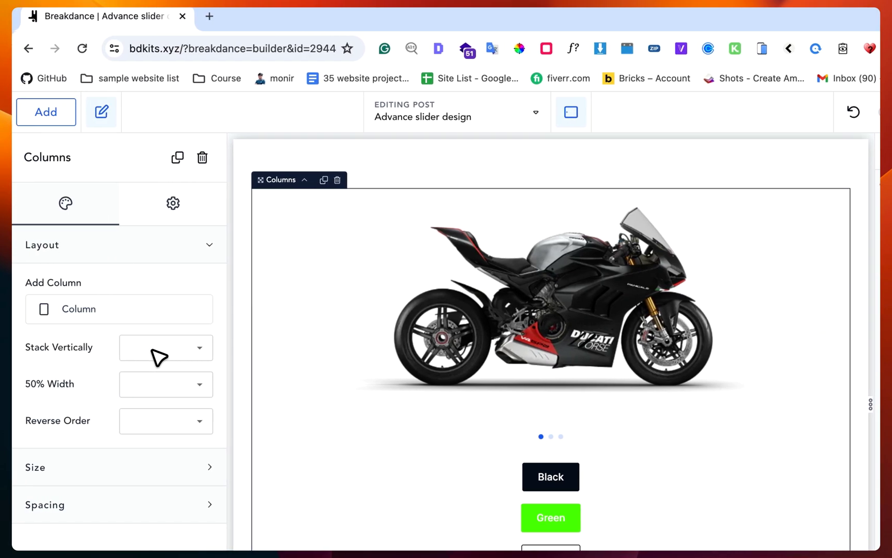
pyautogui.click(167, 347)
pyautogui.click(164, 416)
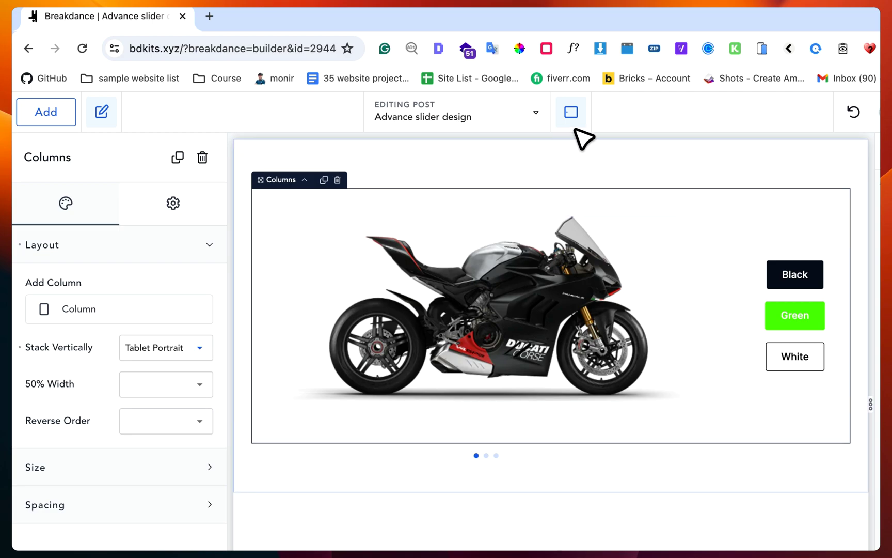
pyautogui.click(571, 113)
pyautogui.click(616, 240)
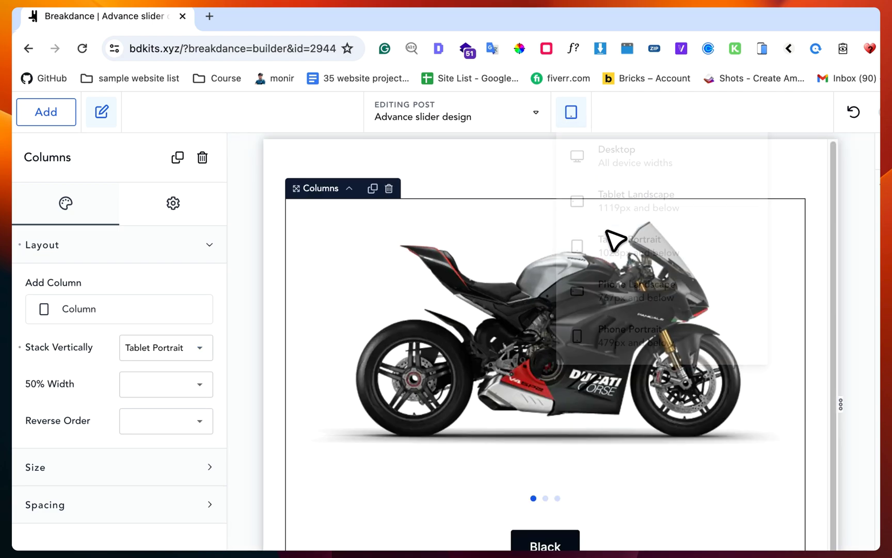
pyautogui.click(154, 347)
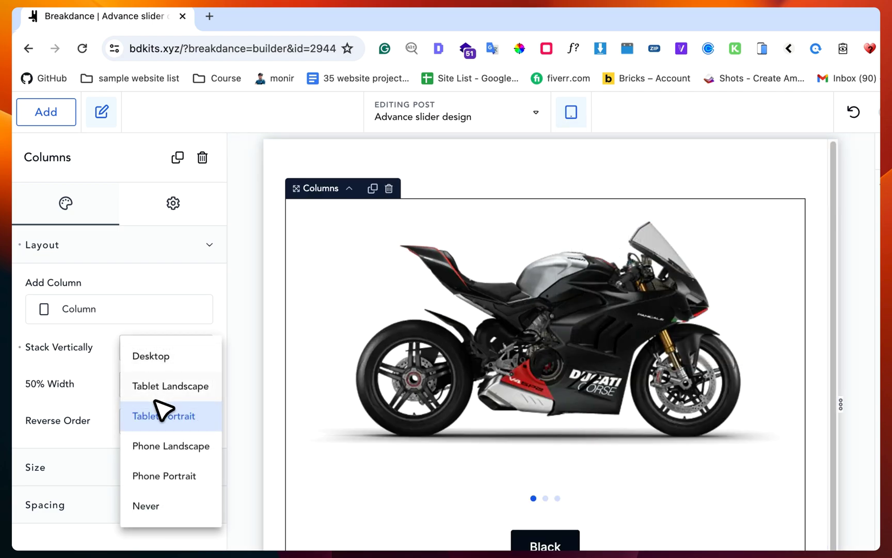
pyautogui.click(171, 446)
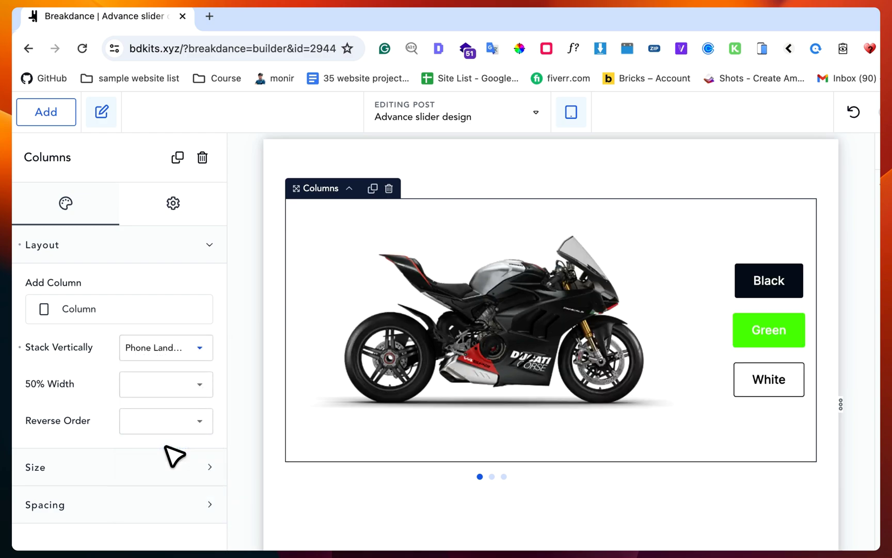
# Preview the page at Phone Landscape width and select the three-button column
pyautogui.click(572, 112)
pyautogui.click(631, 286)
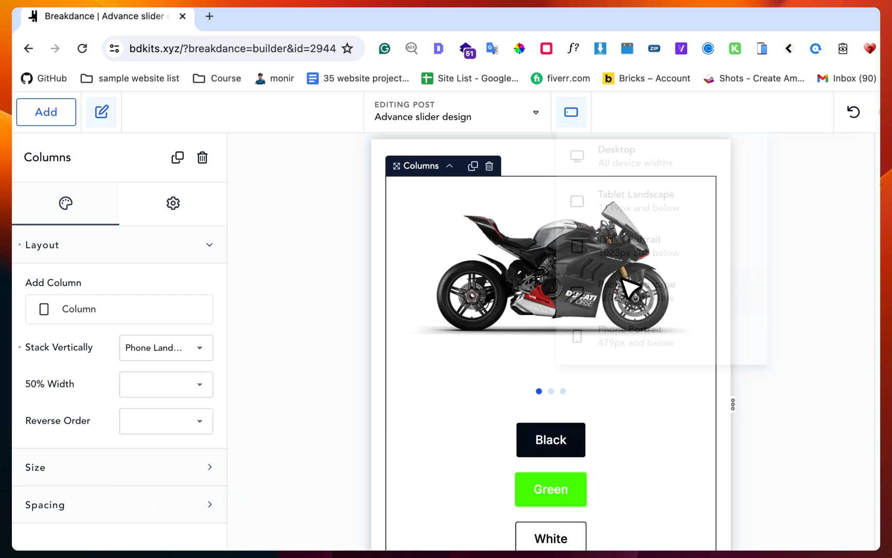
pyautogui.click(458, 488)
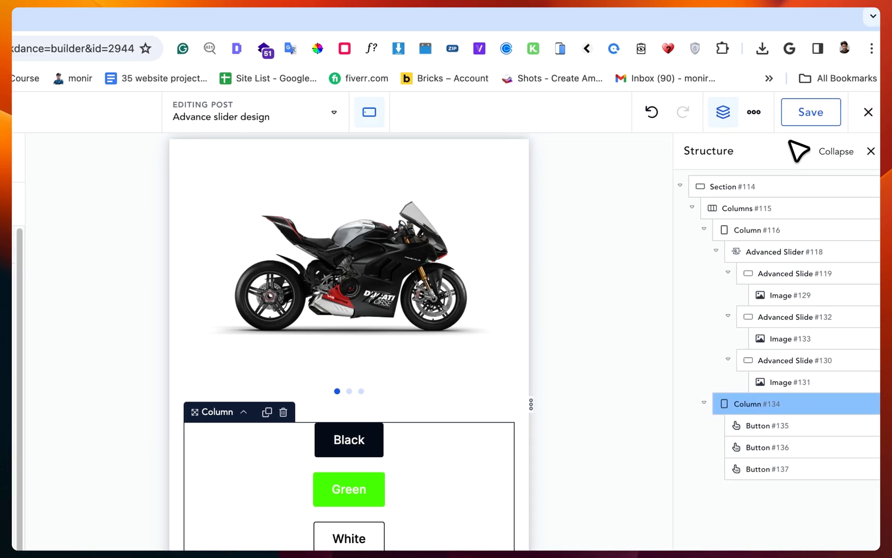
# Open the live frontend page in a new browser tab
pyautogui.click(207, 16)
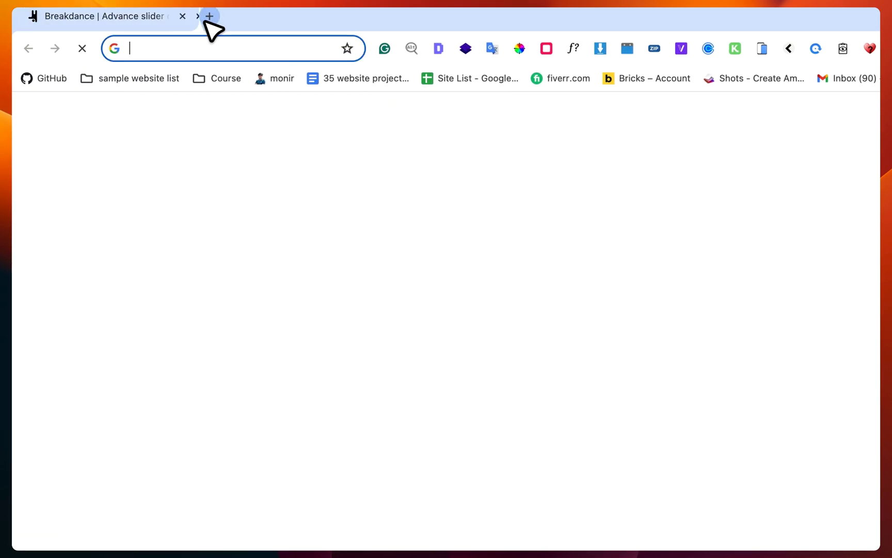
pyautogui.click(119, 16)
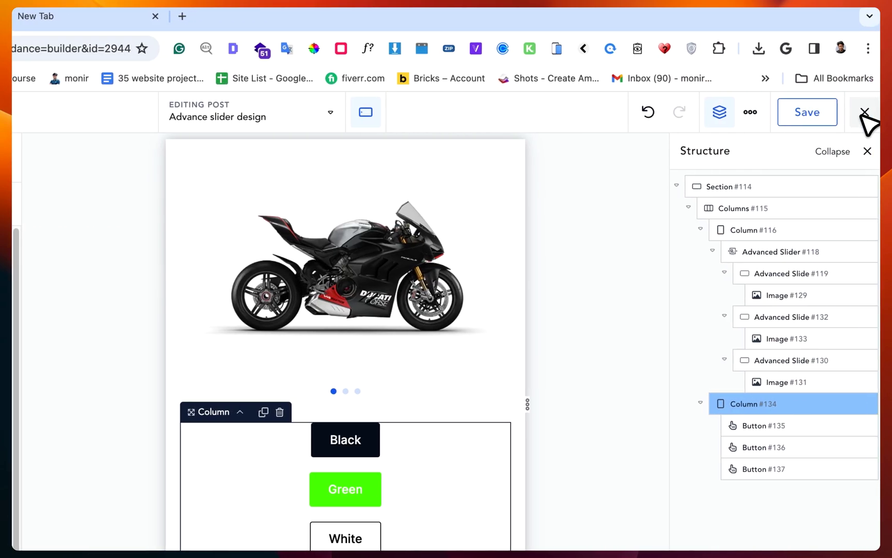
pyautogui.click(860, 111)
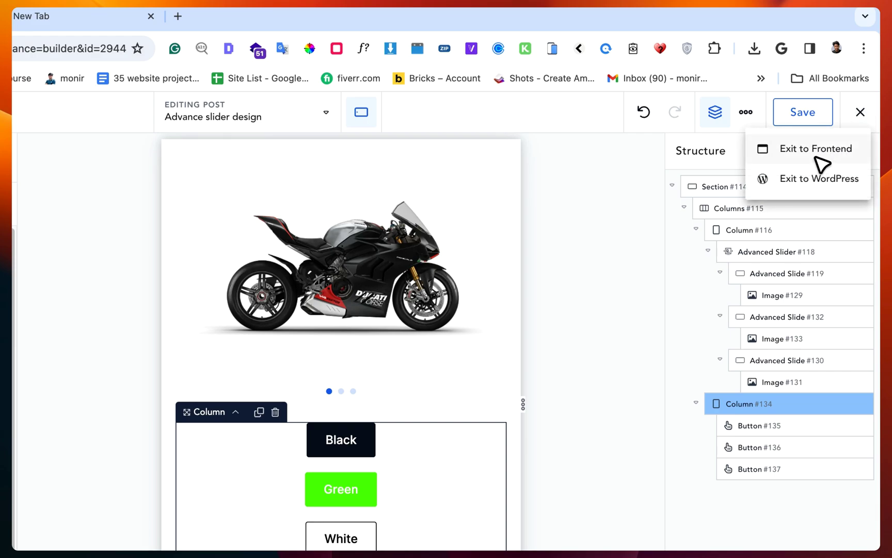
pyautogui.rightClick(823, 161)
pyautogui.click(648, 163)
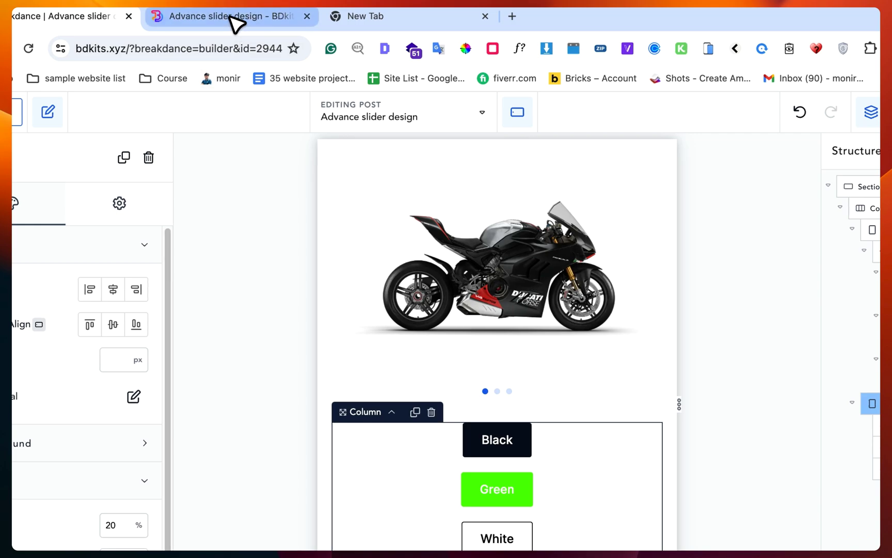
pyautogui.click(231, 16)
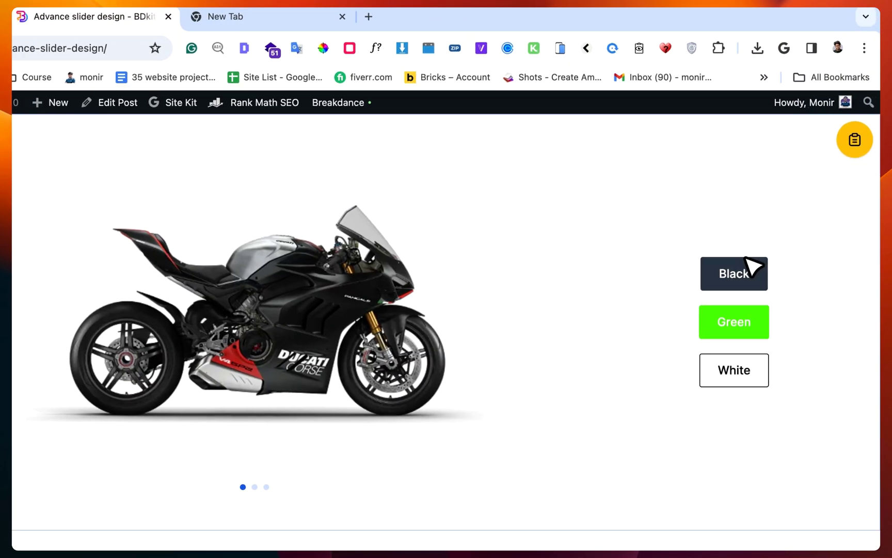
# Test the Green, White and Black buttons on the live page, then return to the builder
pyautogui.click(759, 272)
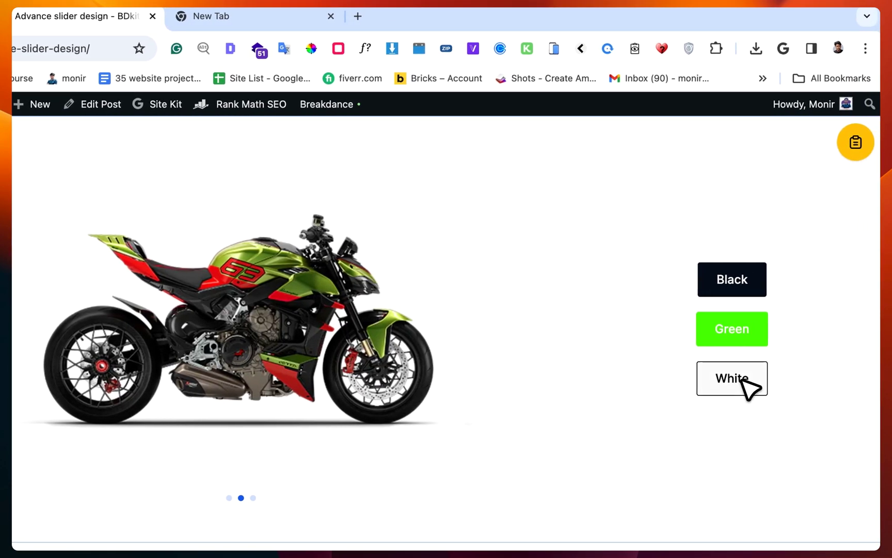
pyautogui.click(768, 379)
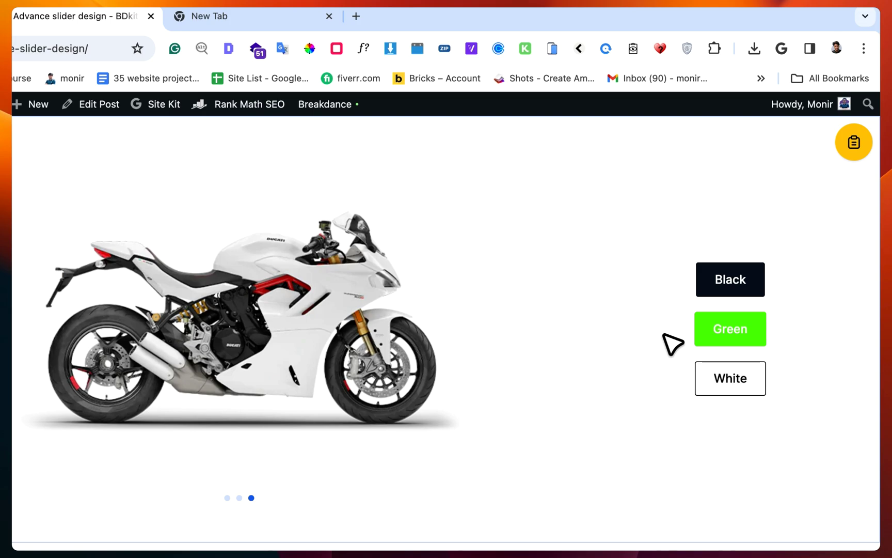
pyautogui.click(730, 281)
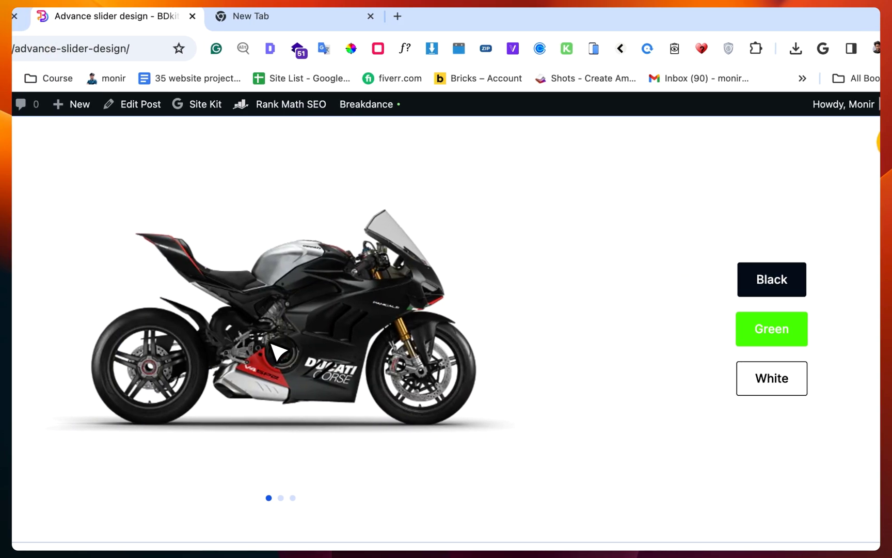
pyautogui.click(123, 36)
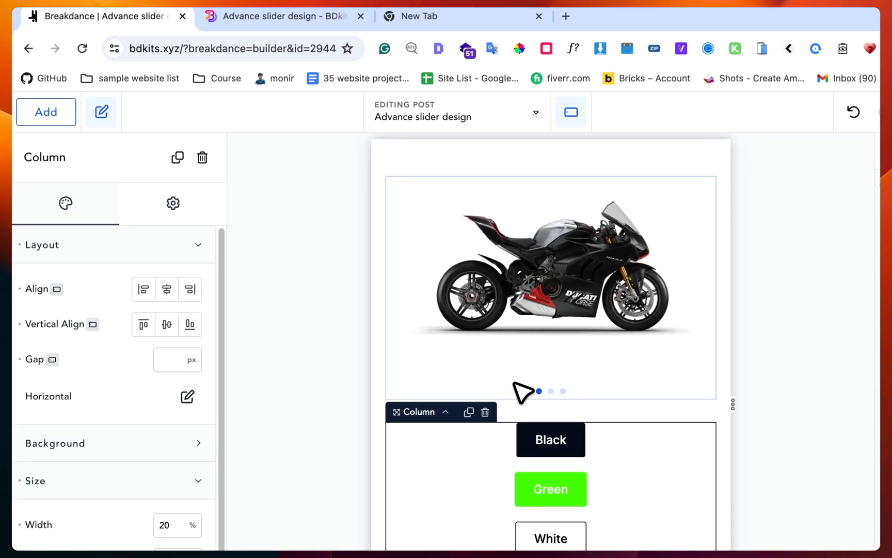
# Switch the builder preview back to Desktop width
pyautogui.click(558, 394)
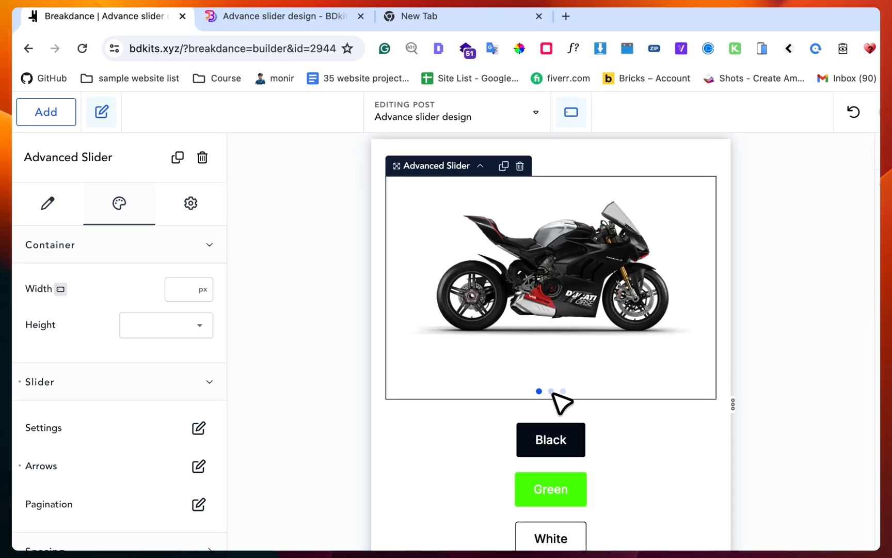
pyautogui.click(488, 174)
pyautogui.click(571, 111)
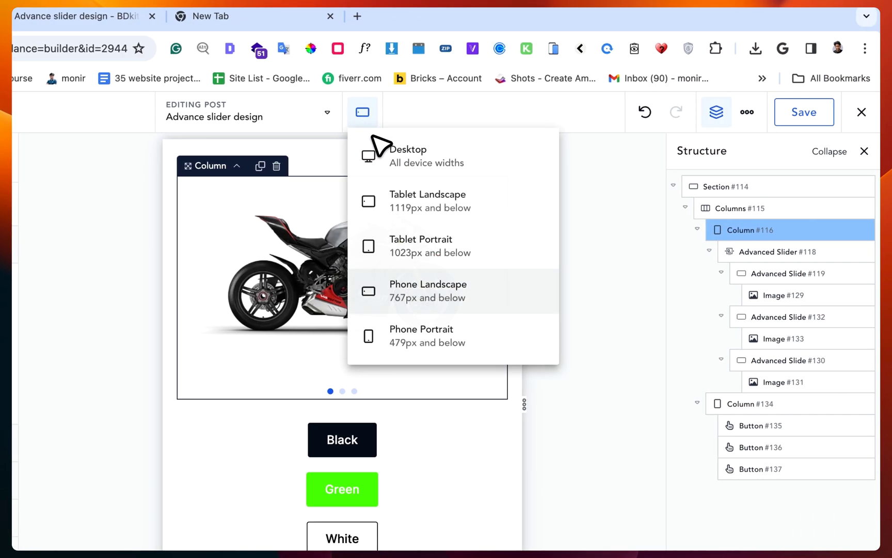
pyautogui.click(558, 150)
# Review the Advanced Slider's Pagination Type options
pyautogui.click(740, 252)
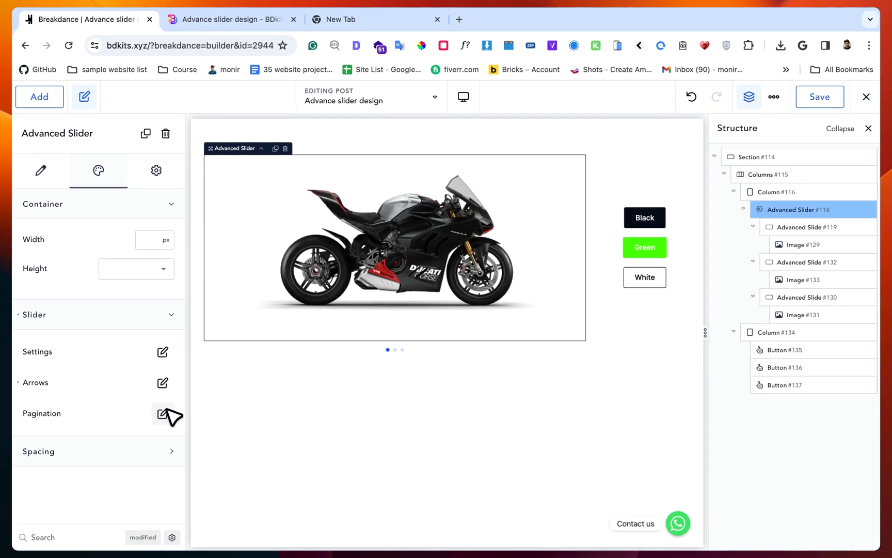
pyautogui.click(199, 503)
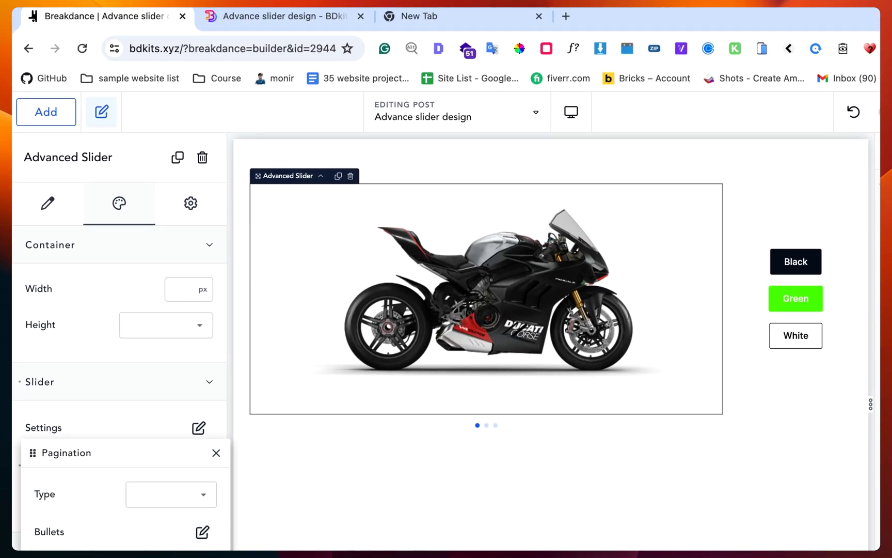
pyautogui.click(202, 494)
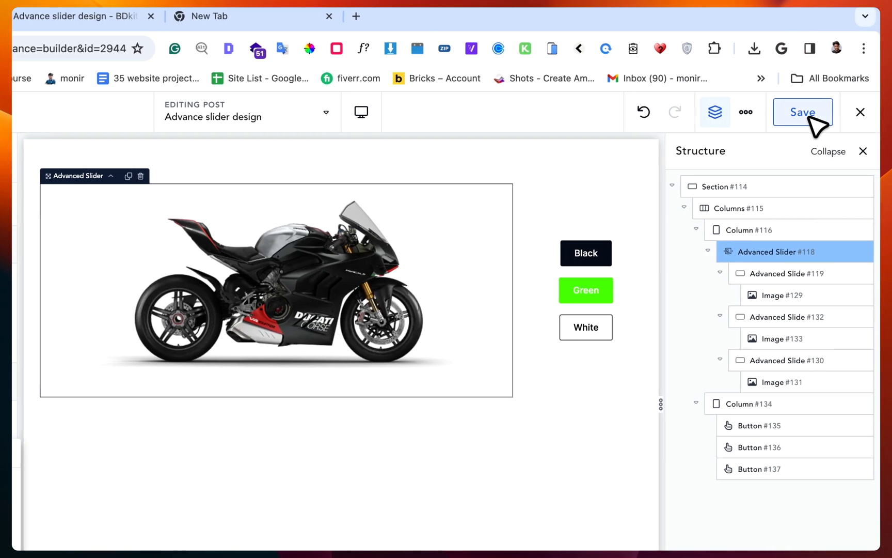
# Give Section #114 a #FE2D5A background, save, and view it on the live page
pyautogui.click(802, 112)
pyautogui.click(537, 168)
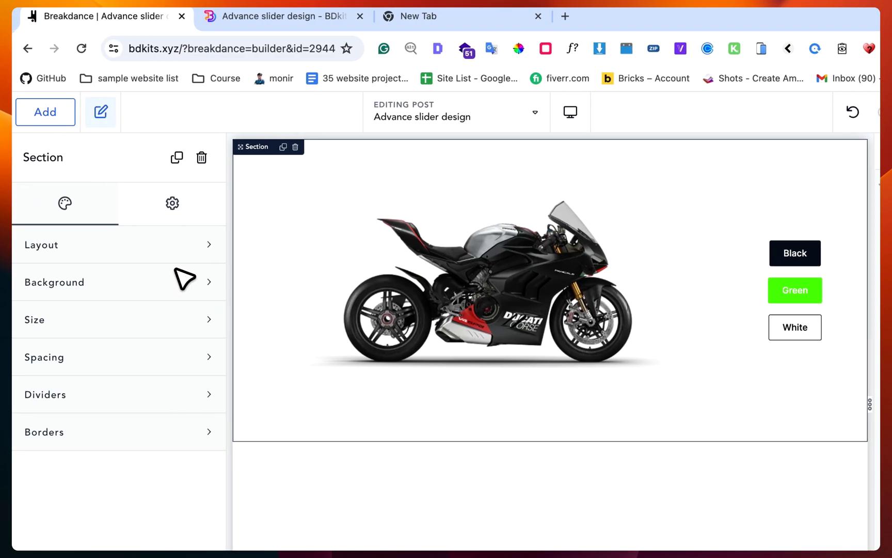
pyautogui.click(184, 282)
pyautogui.click(201, 326)
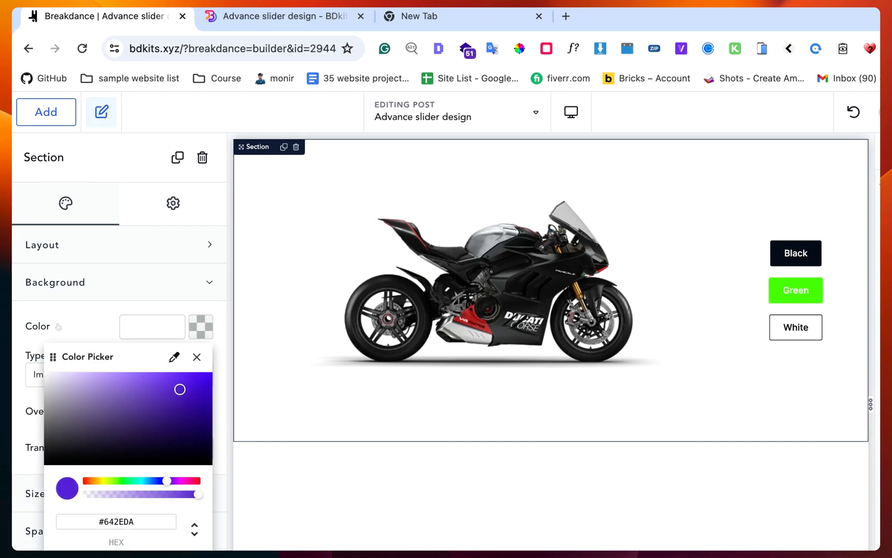
pyautogui.click(47, 375)
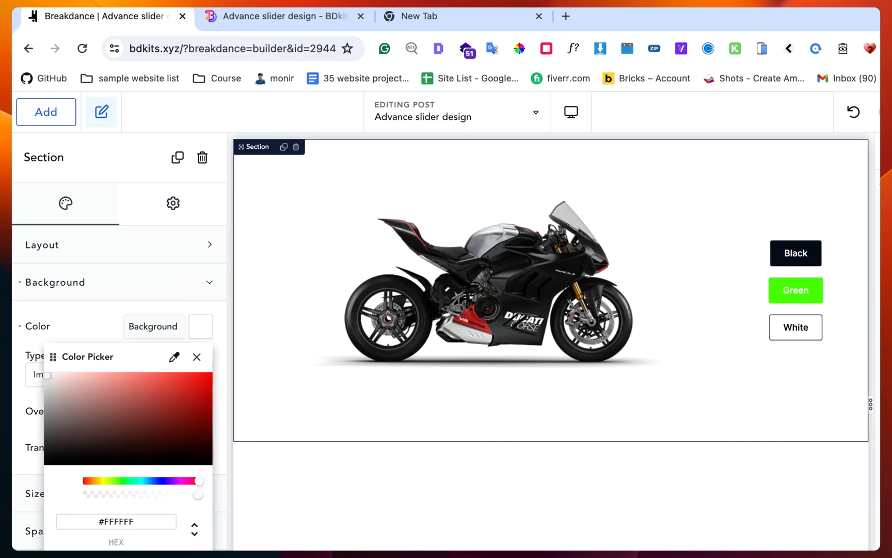
pyautogui.click(185, 376)
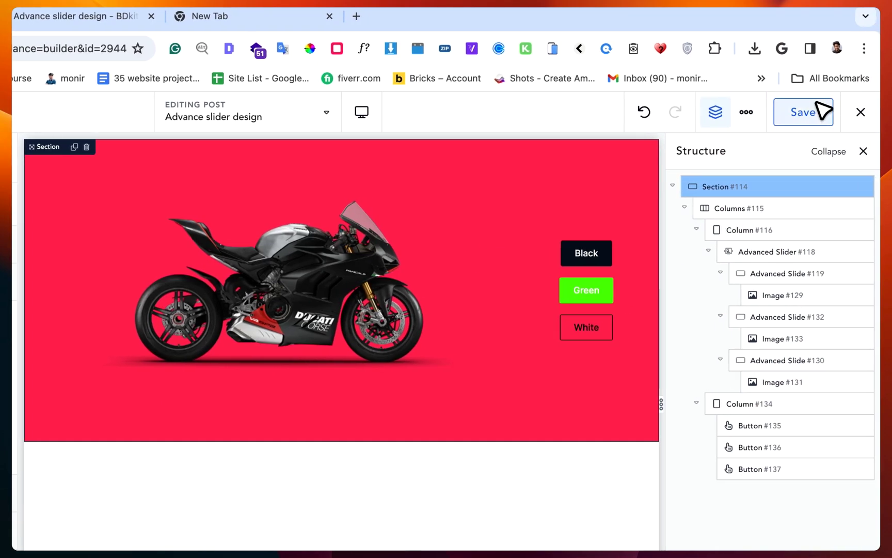
pyautogui.click(801, 111)
pyautogui.click(311, 21)
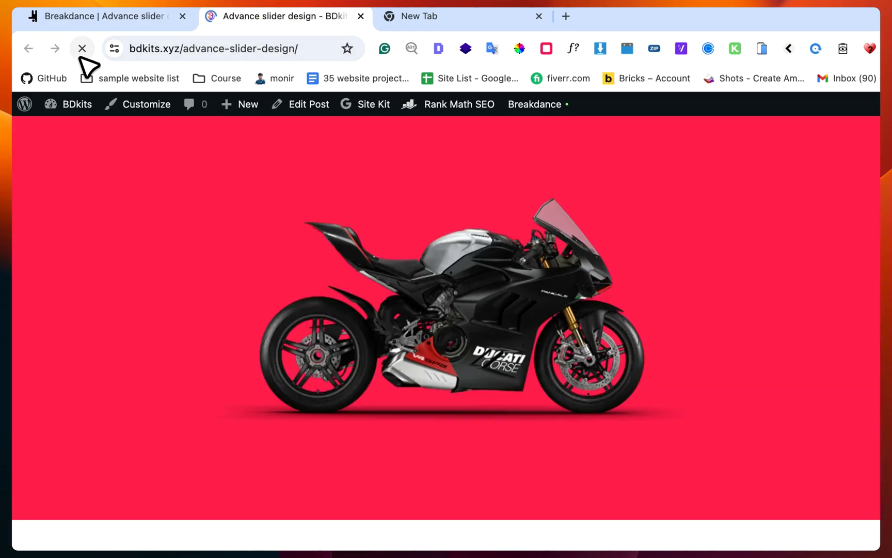
pyautogui.click(731, 317)
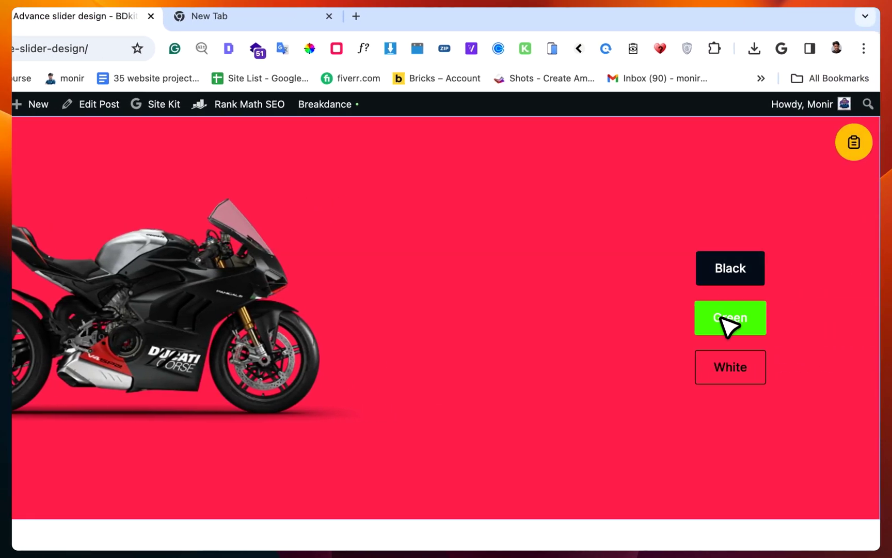
pyautogui.click(731, 366)
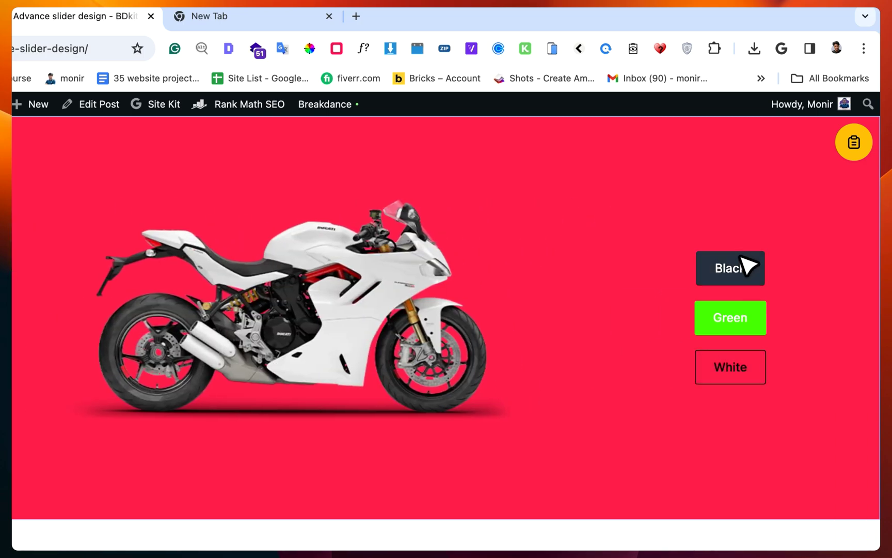
pyautogui.click(731, 268)
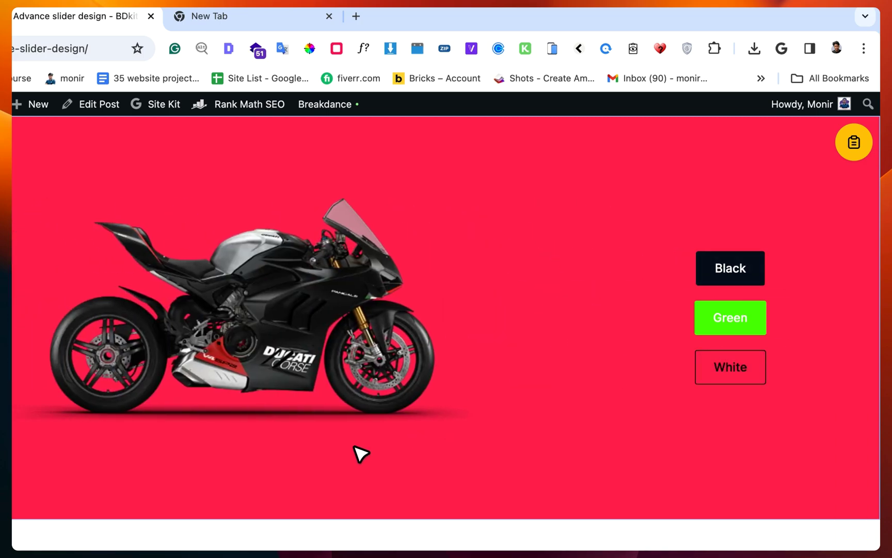